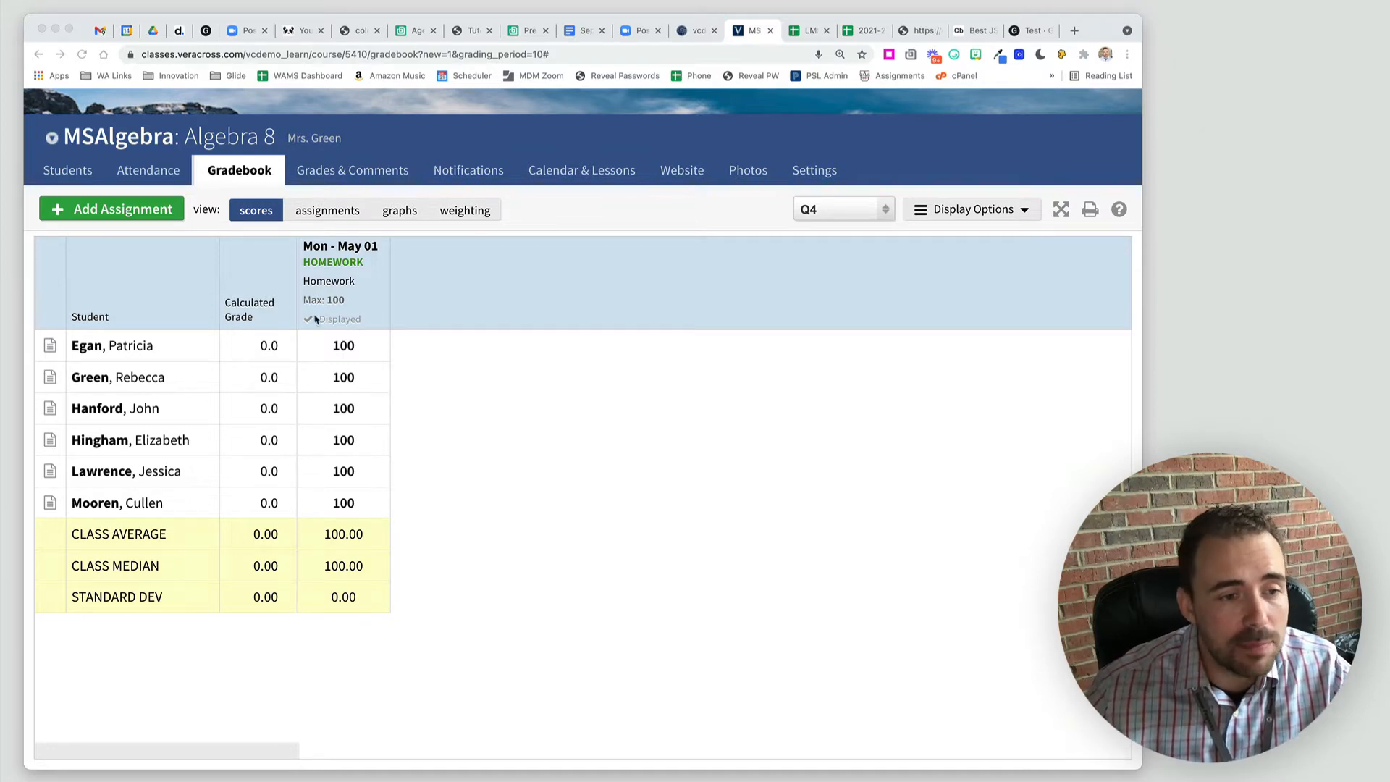
Compare the Homework scores with the calculated grades, and examine the Q4 weighting total and the Homework type's settings
click(340, 356)
mouse_move(356, 287)
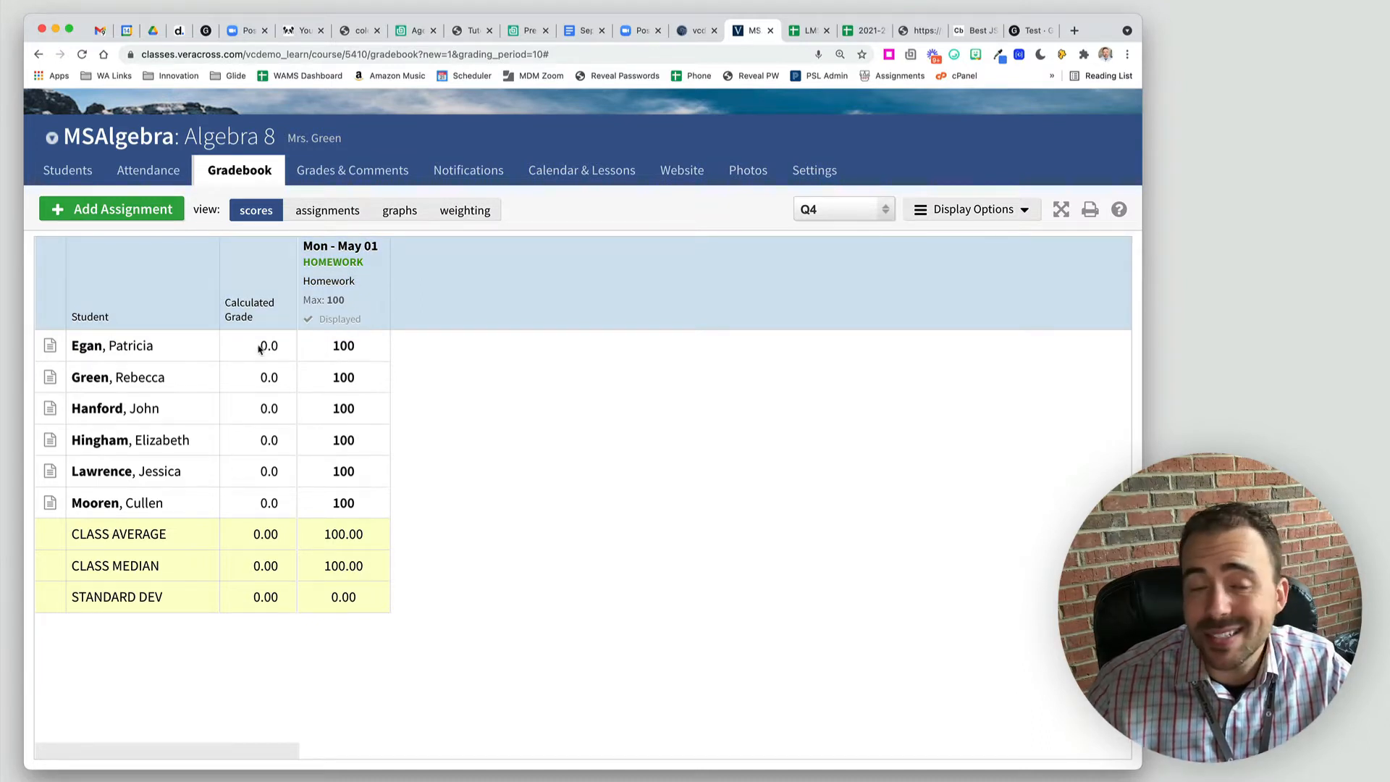
click(465, 211)
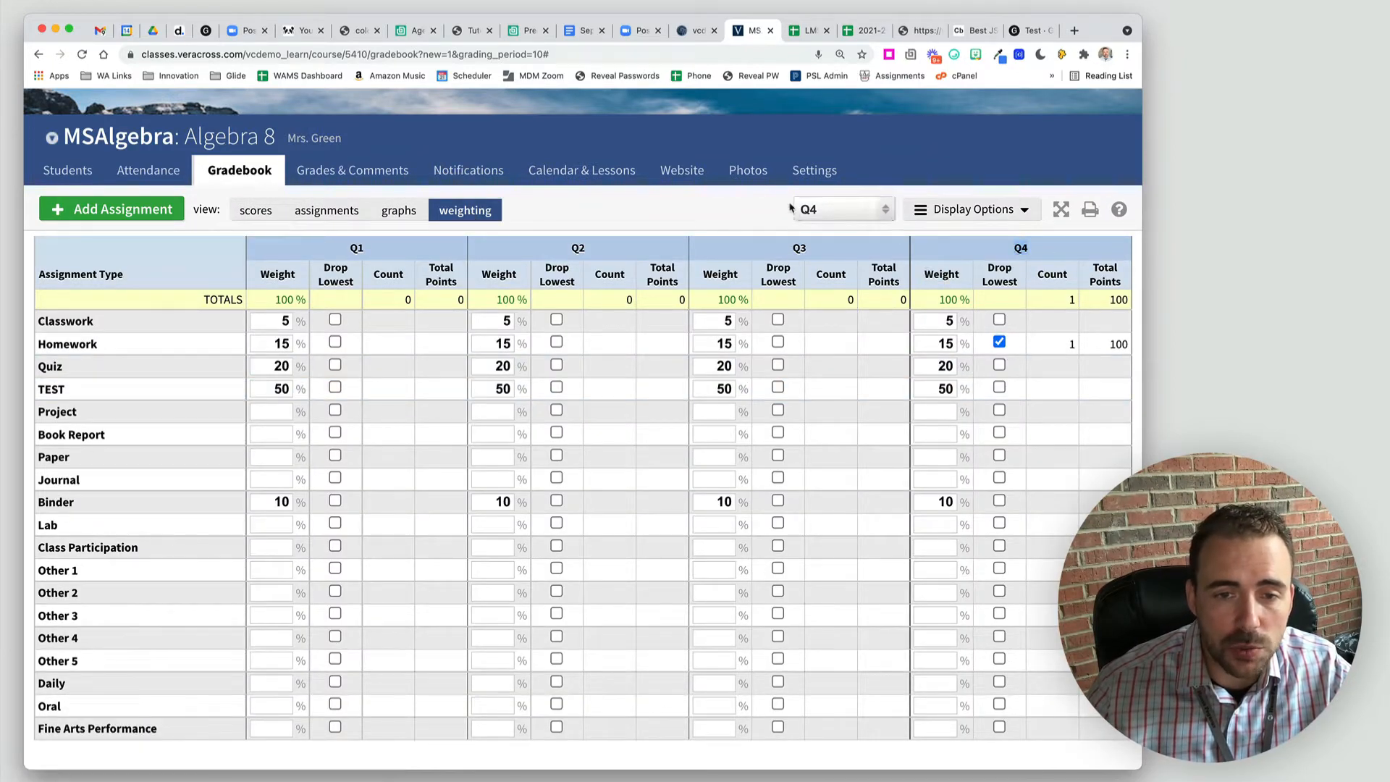
drag(939, 298, 972, 300)
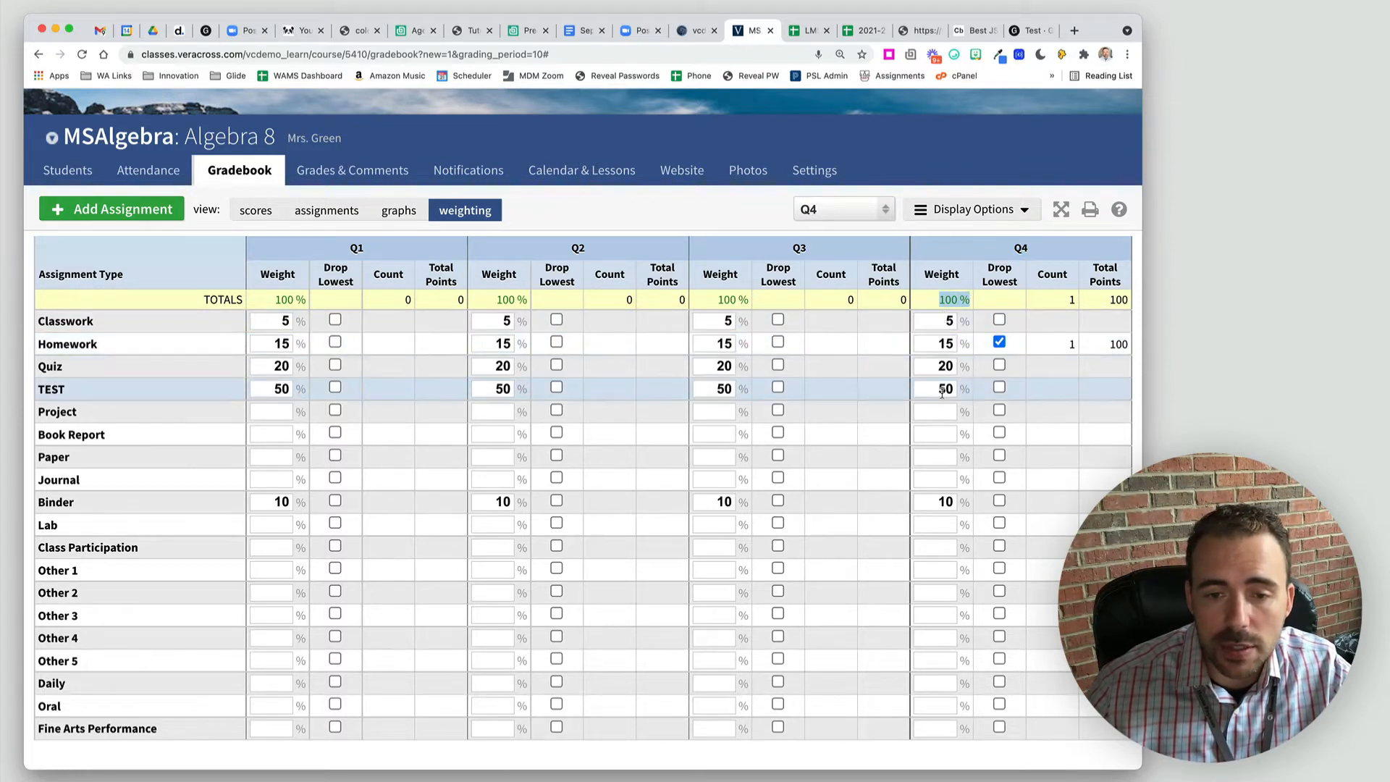
mouse_move(99, 346)
mouse_down()
mouse_move(32, 343)
mouse_move(103, 343)
mouse_up()
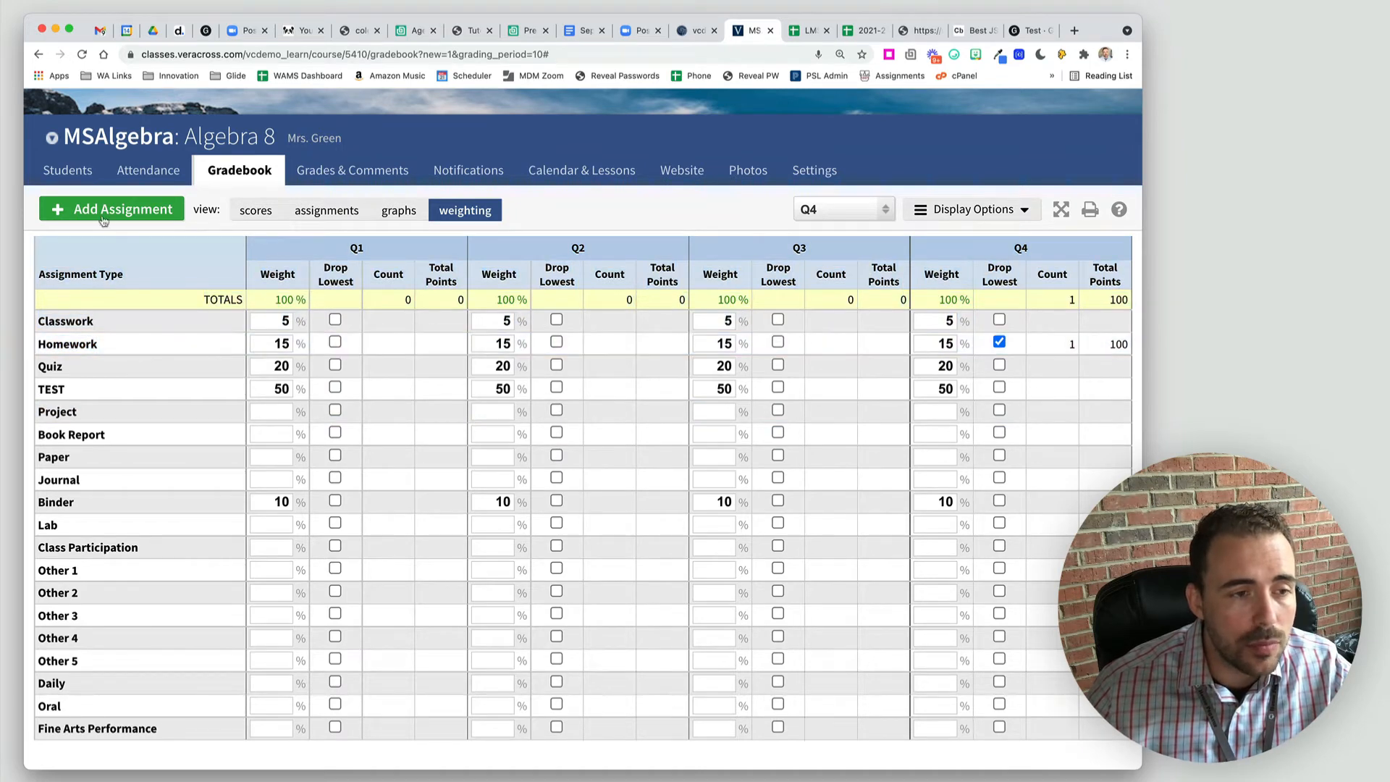
click(255, 210)
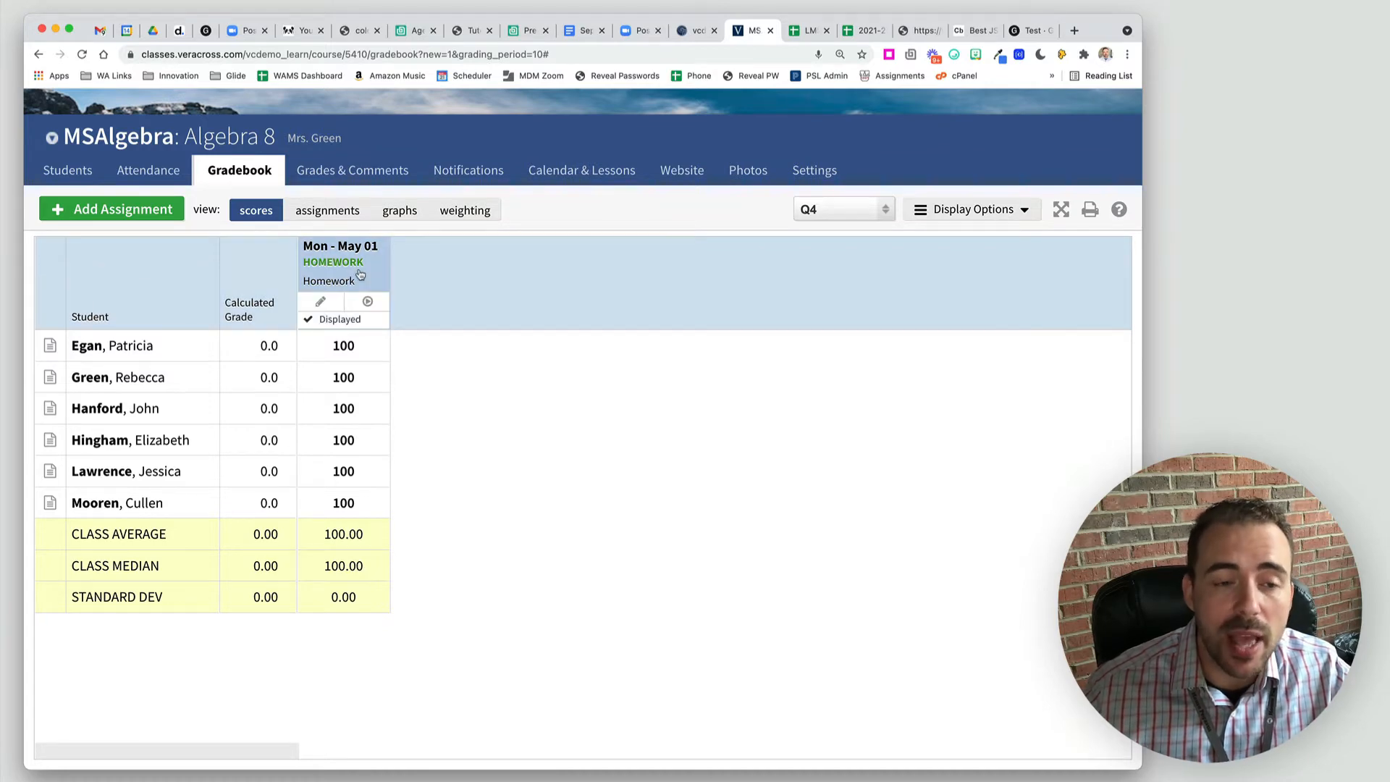
Turn off dropping the lowest Homework score in the Q4 weighting, and return to the scores grid
click(469, 211)
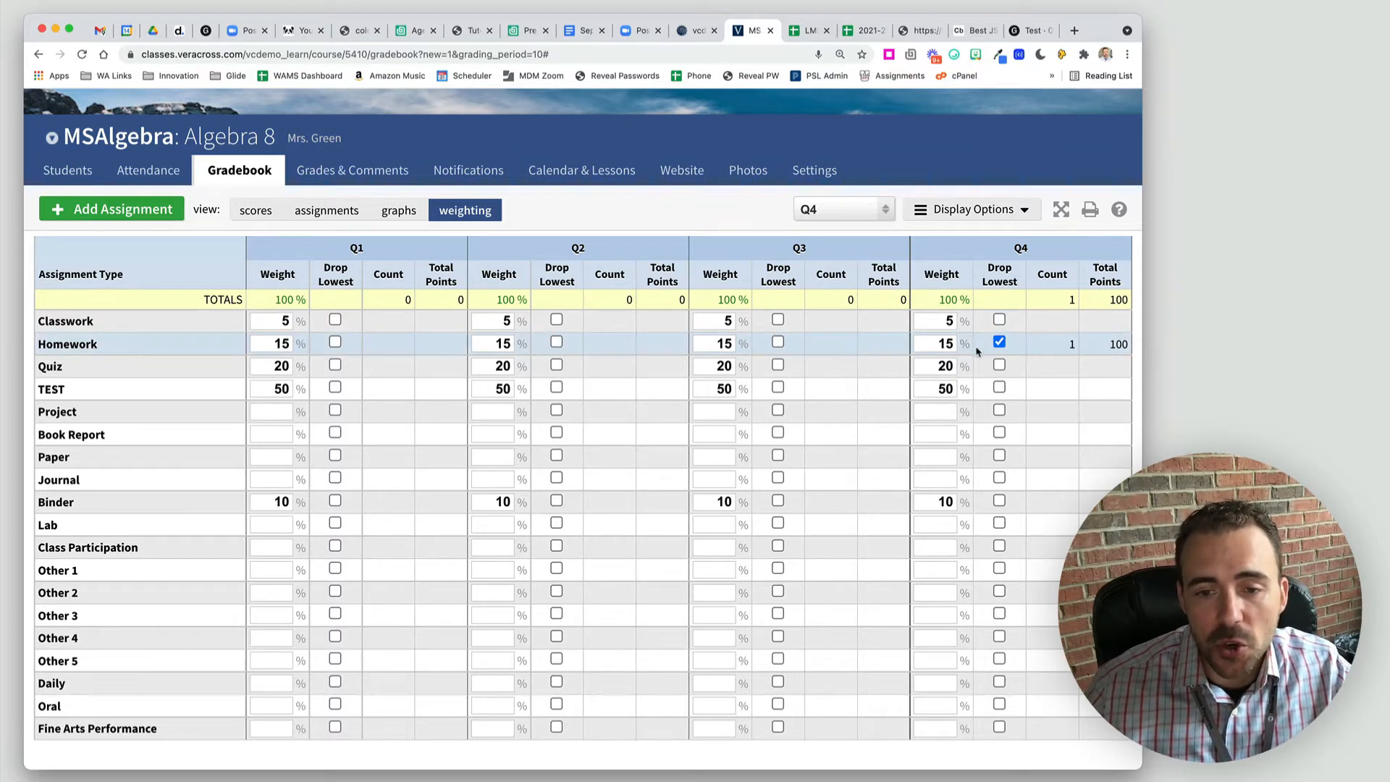
click(999, 341)
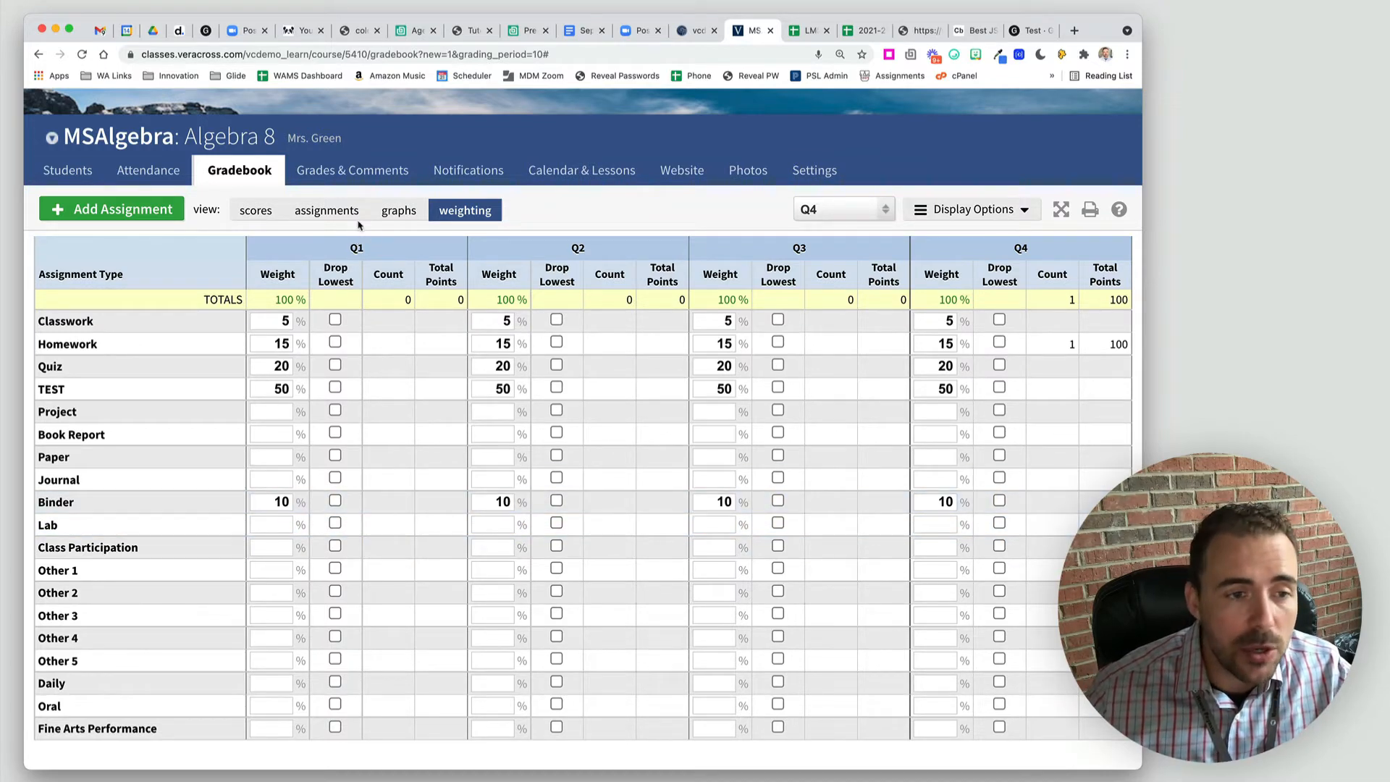
click(256, 210)
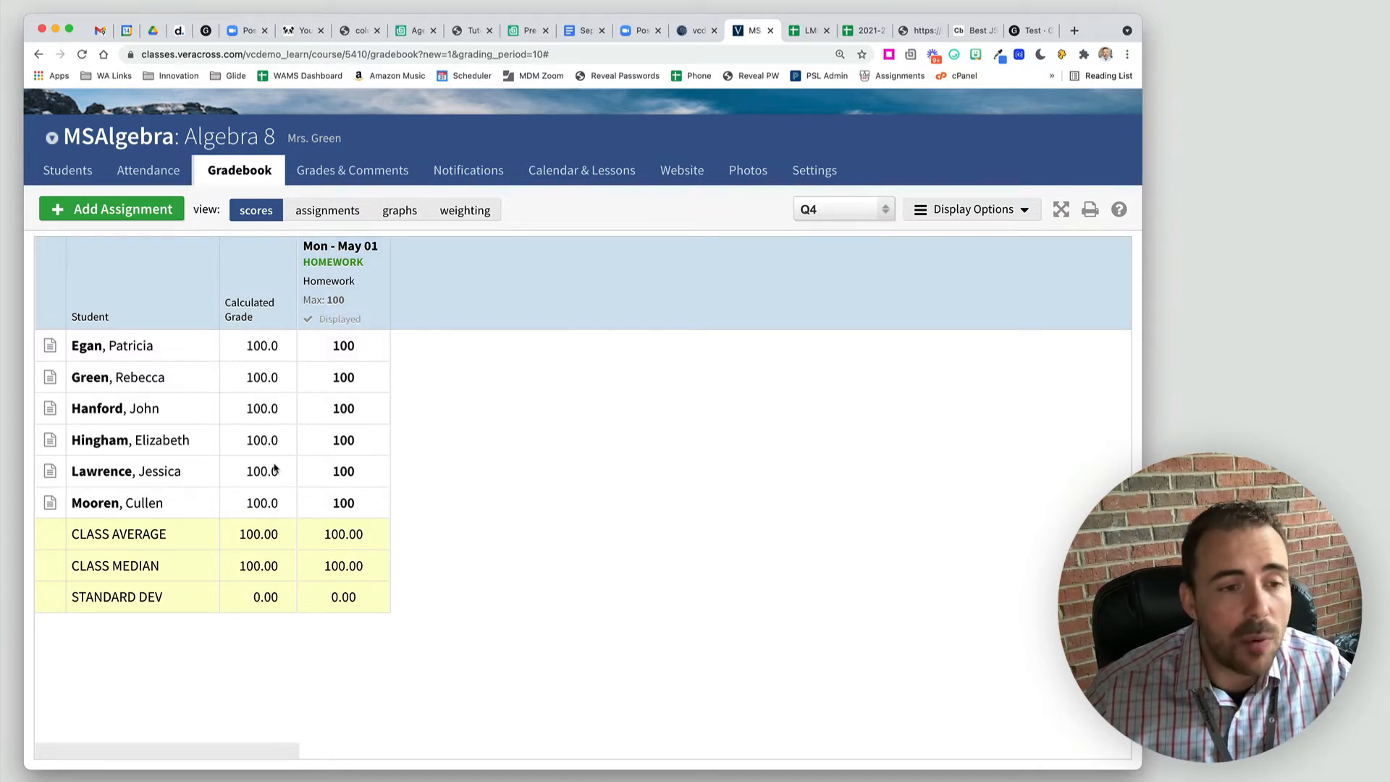
Check the Homework assignment's type and the weight given to the Project type in Q4
click(345, 262)
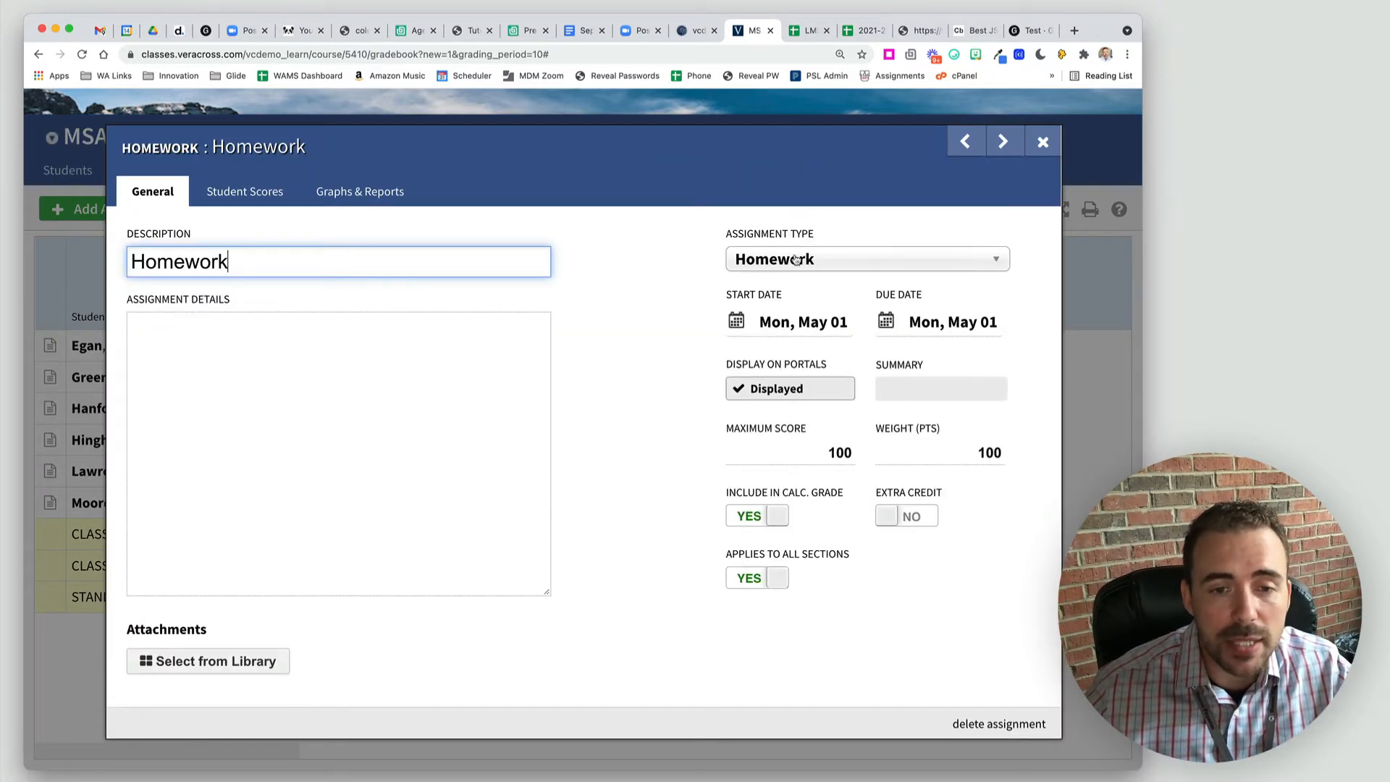
click(1043, 143)
click(462, 211)
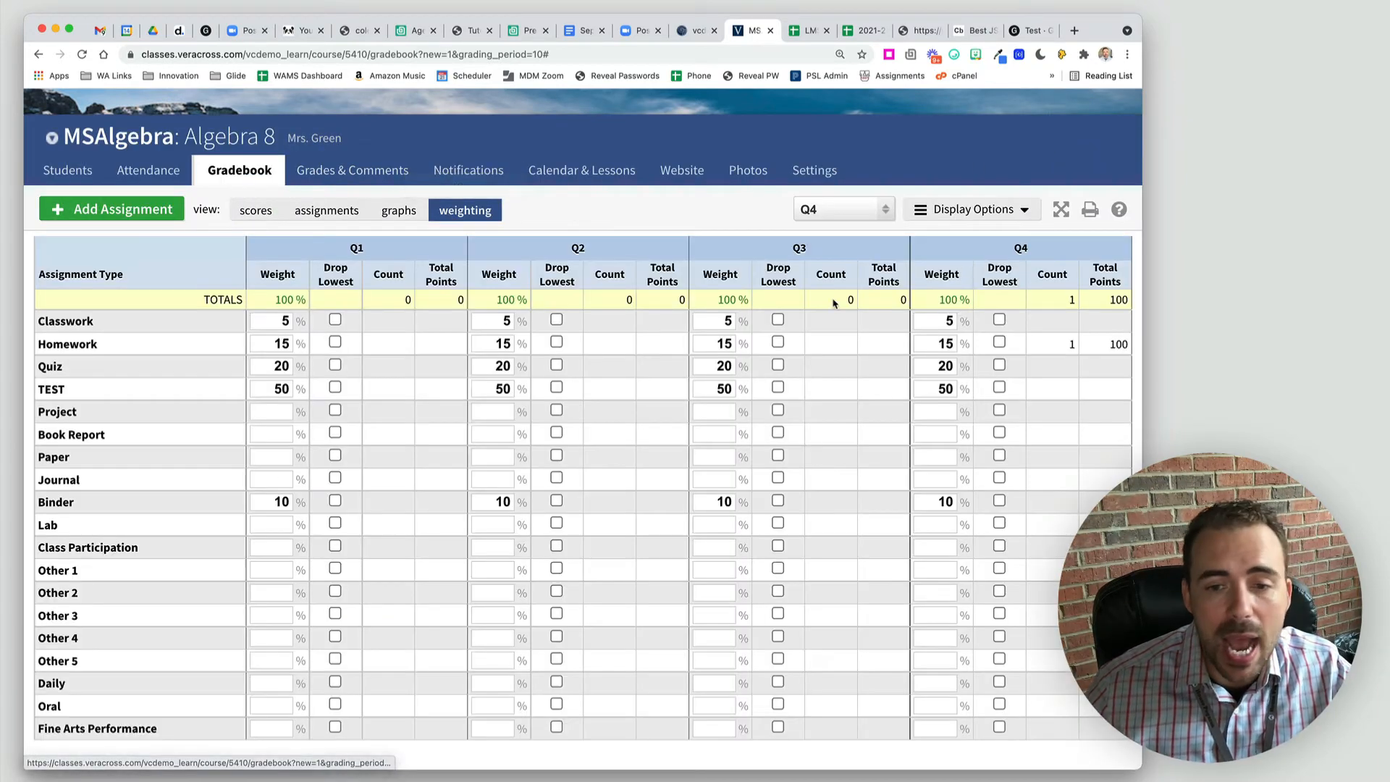
click(938, 412)
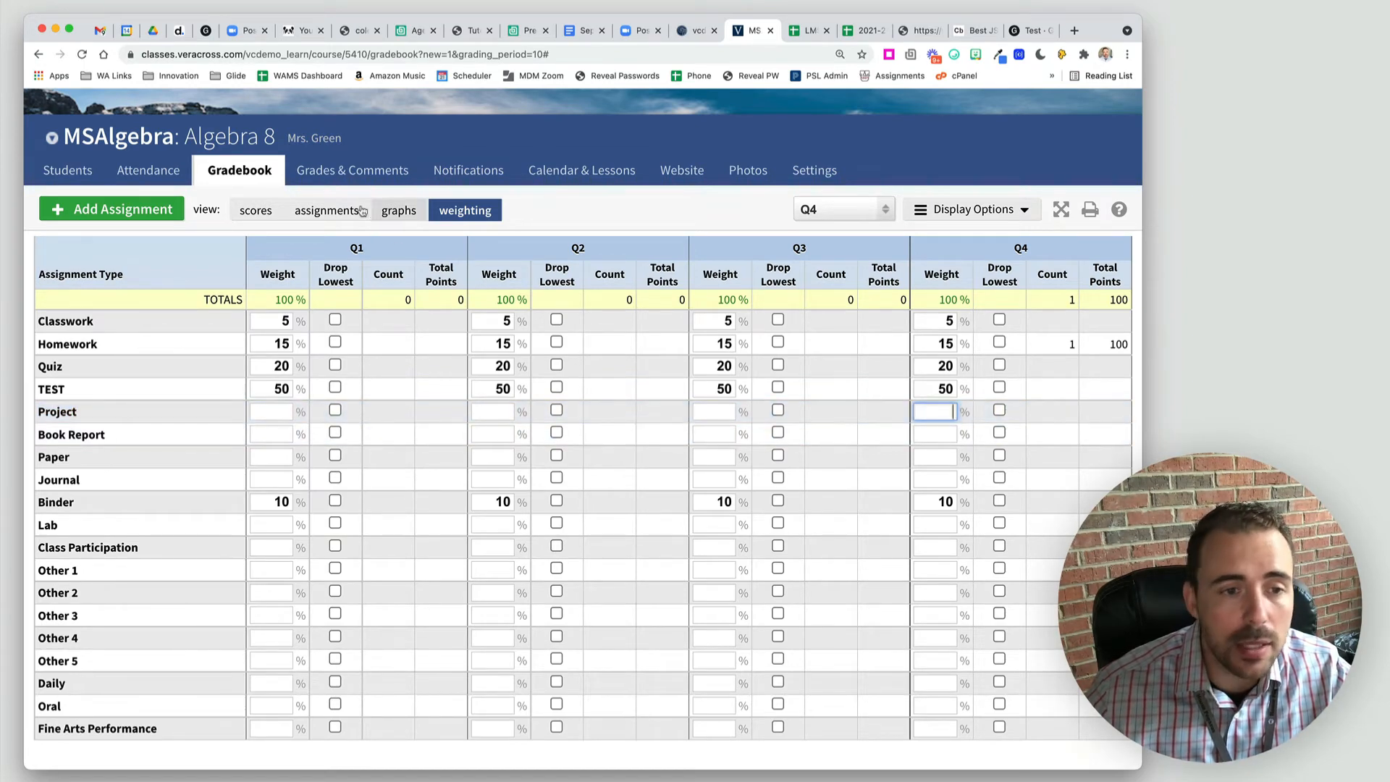
Change the Homework assignment's type to Project from the scores grid
click(256, 210)
click(340, 261)
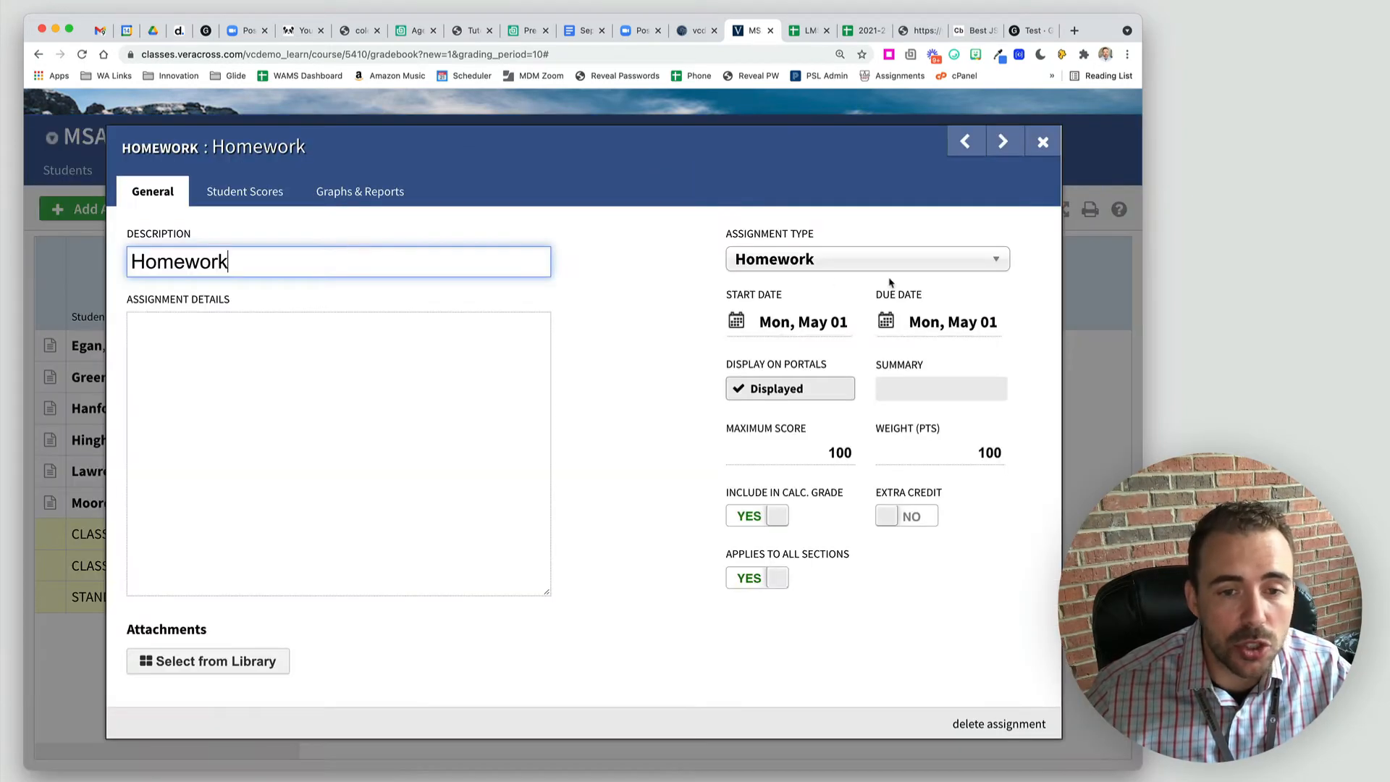
click(881, 262)
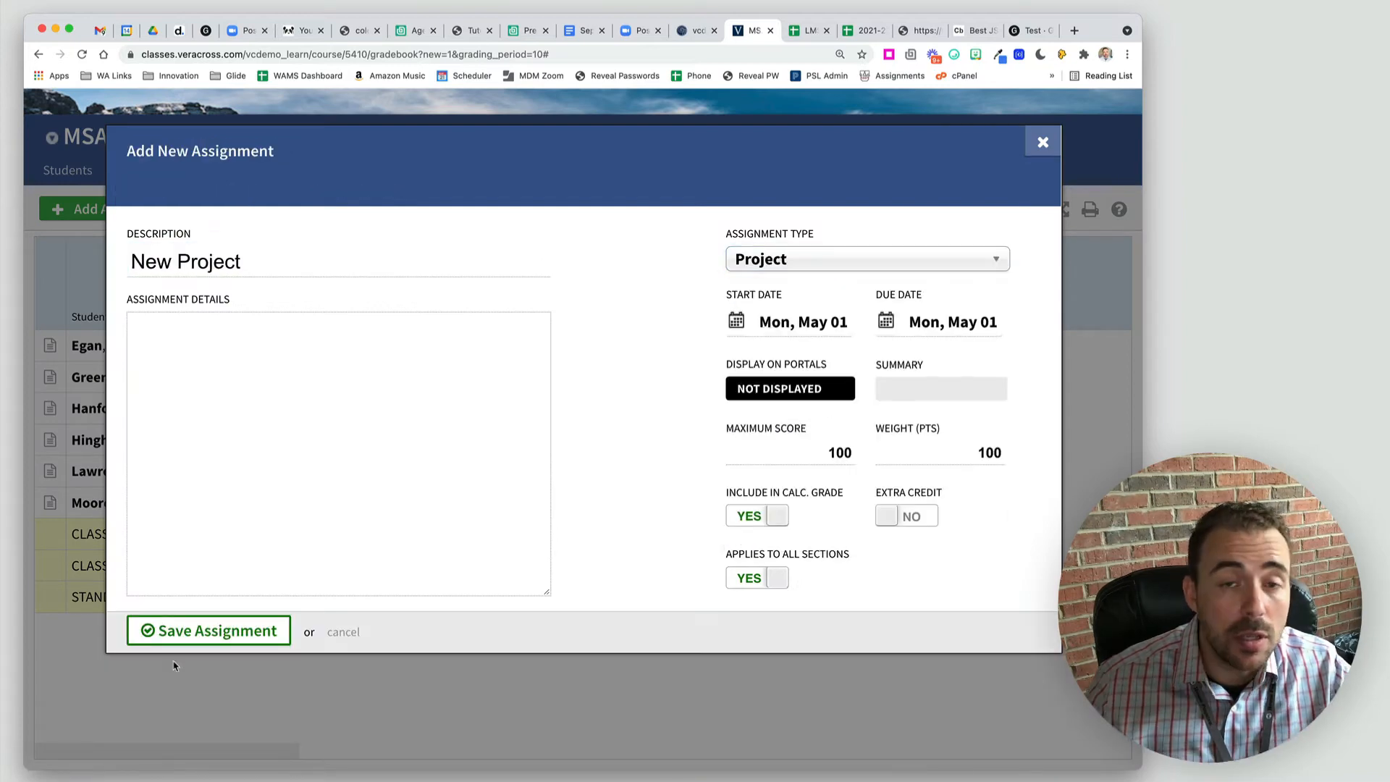
Save a new assignment titled New Project with the assignment type Classwork, and close its details
click(190, 639)
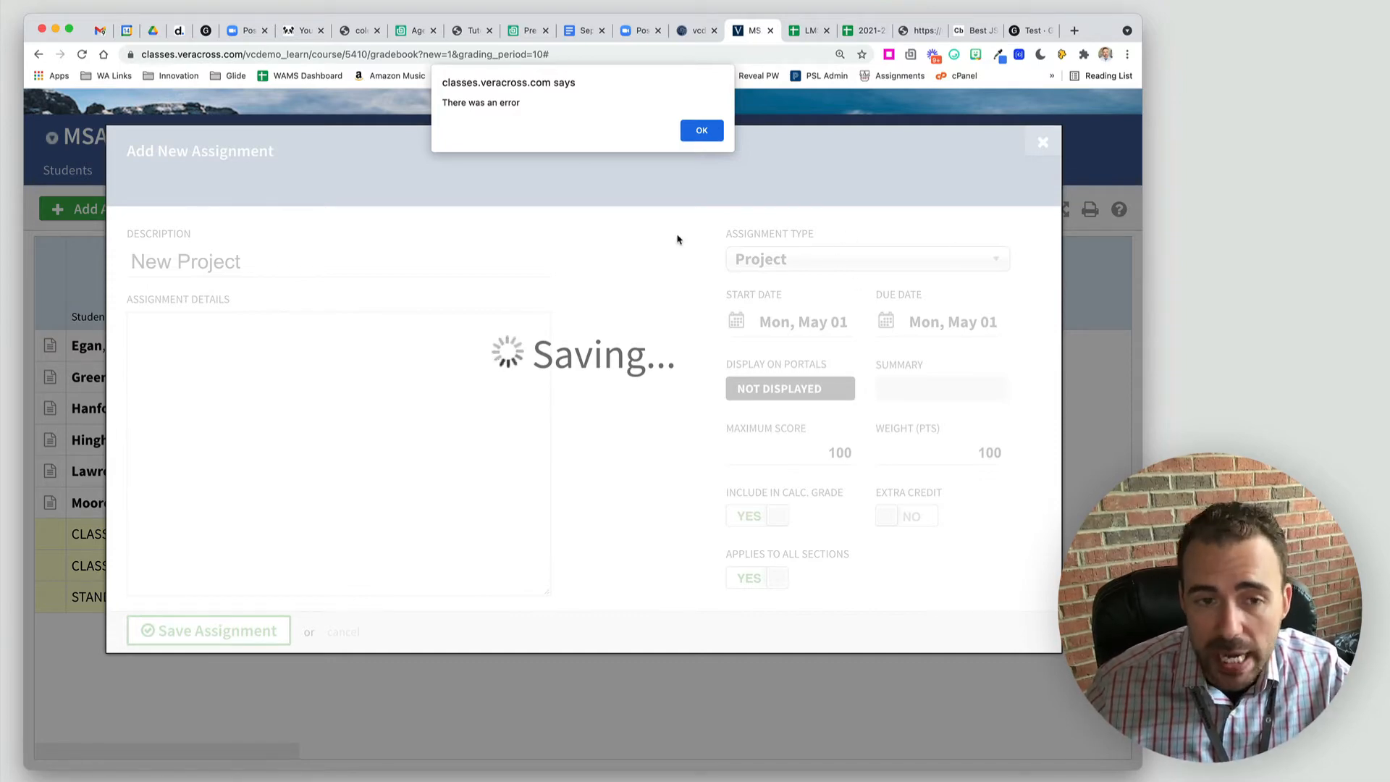
click(701, 135)
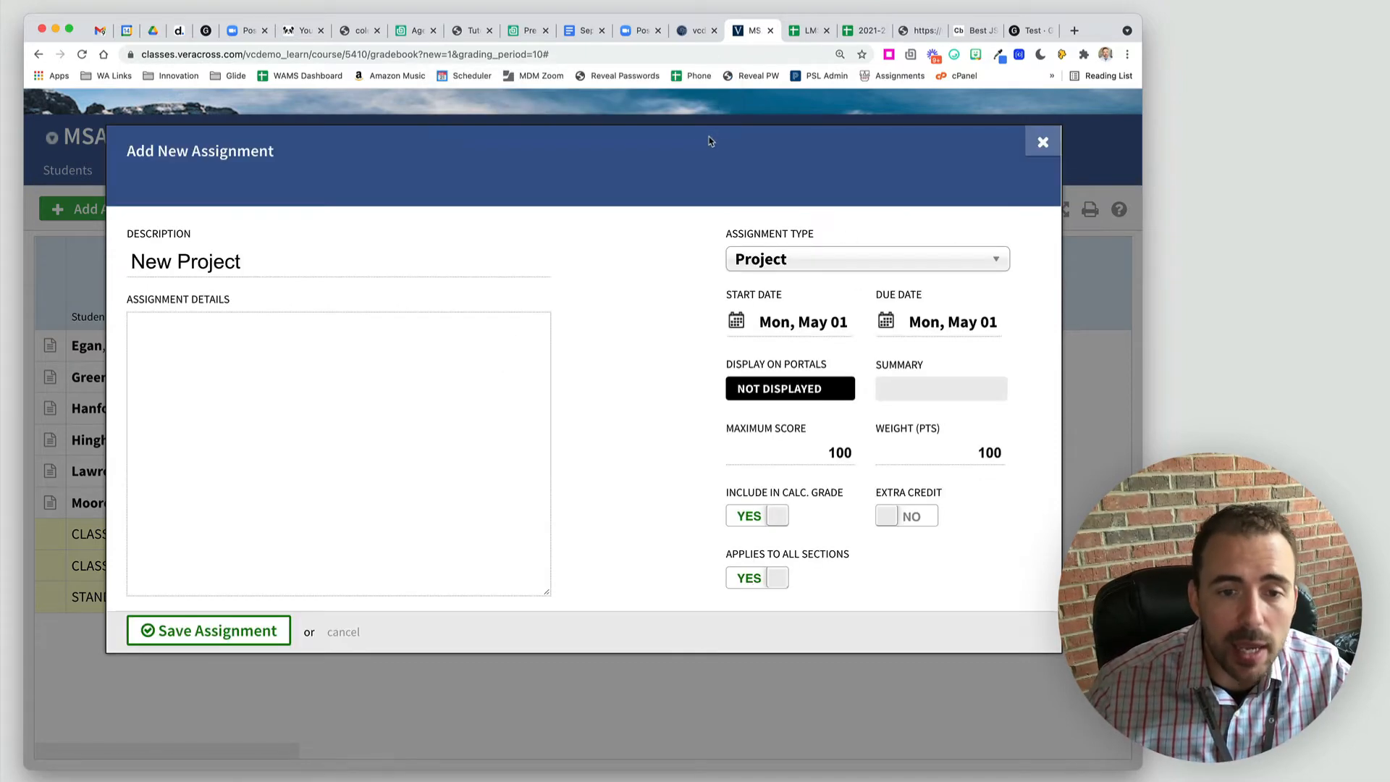
click(810, 266)
click(771, 327)
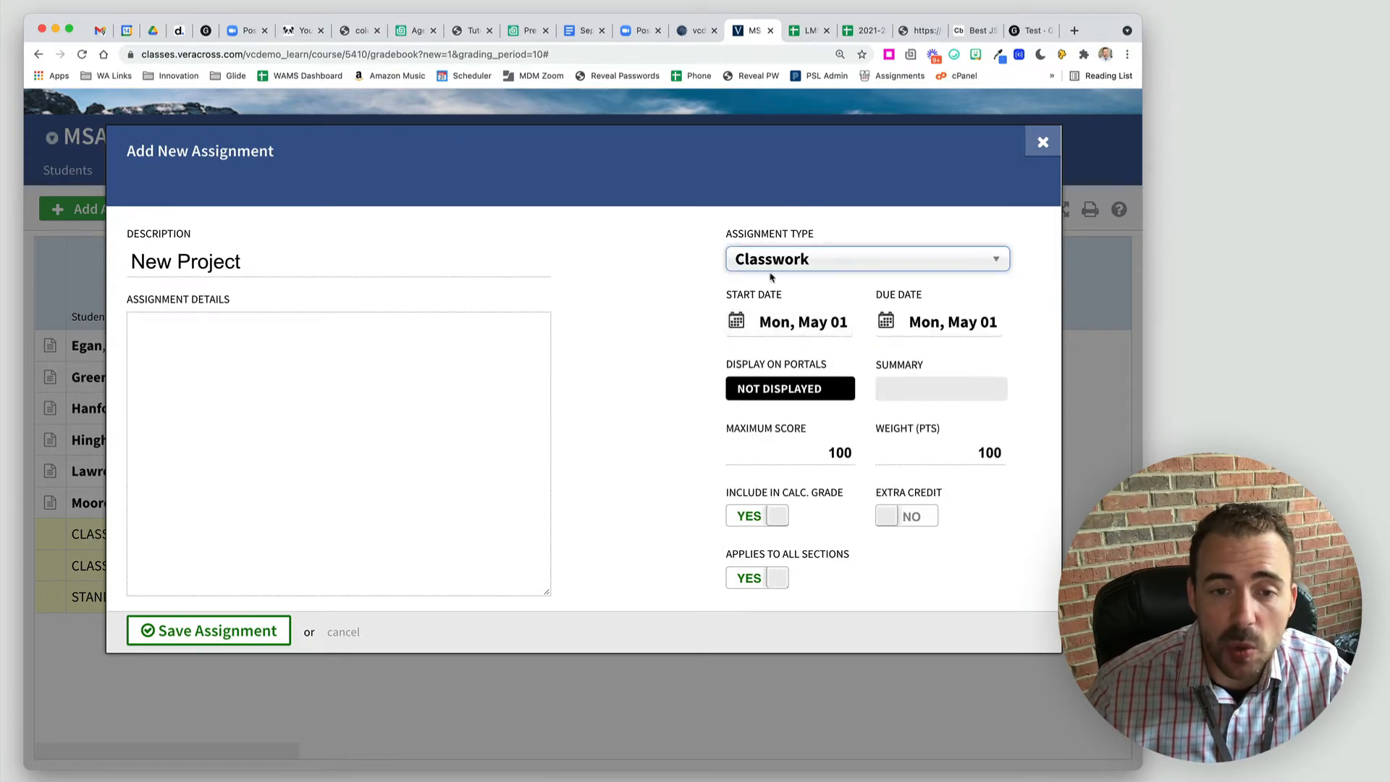
click(260, 635)
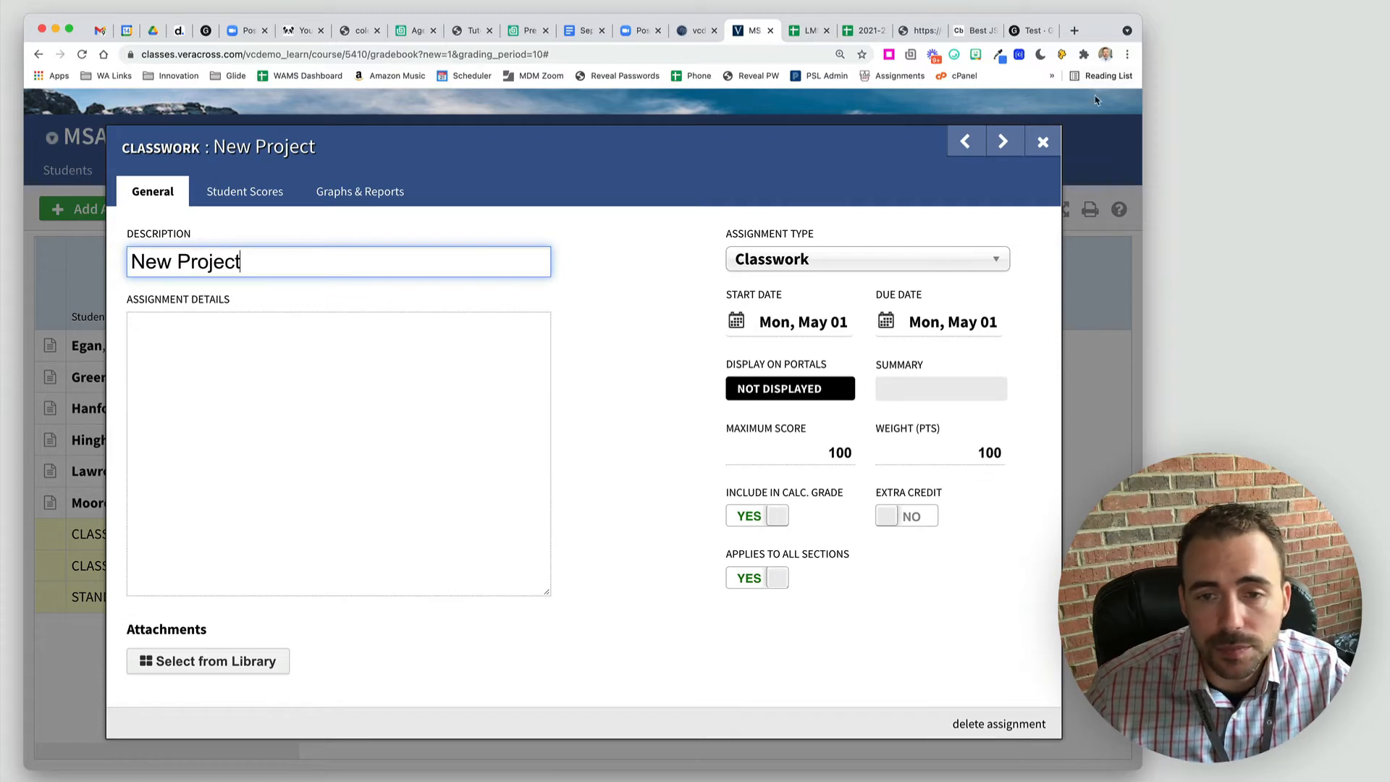
click(1051, 139)
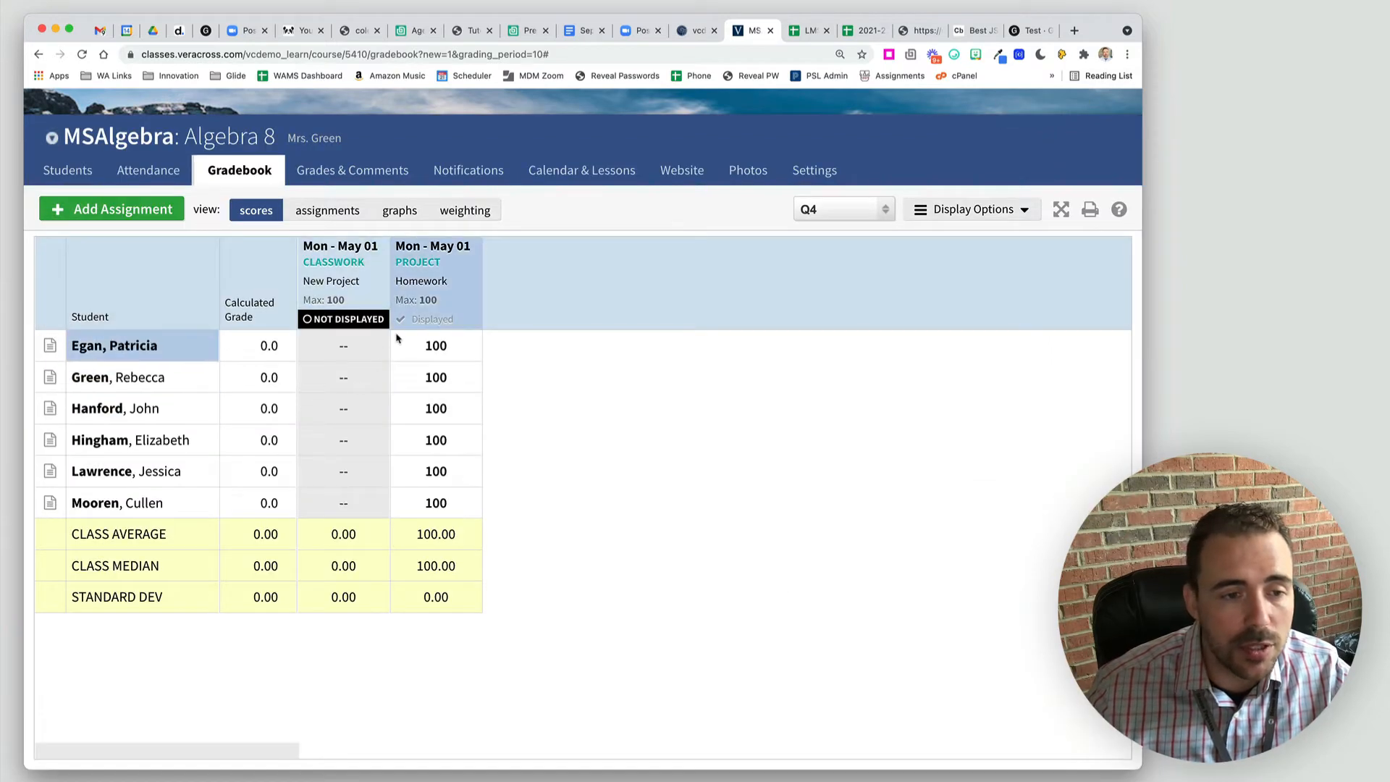
Set the Homework assignment's type back to Homework and close its details
click(426, 268)
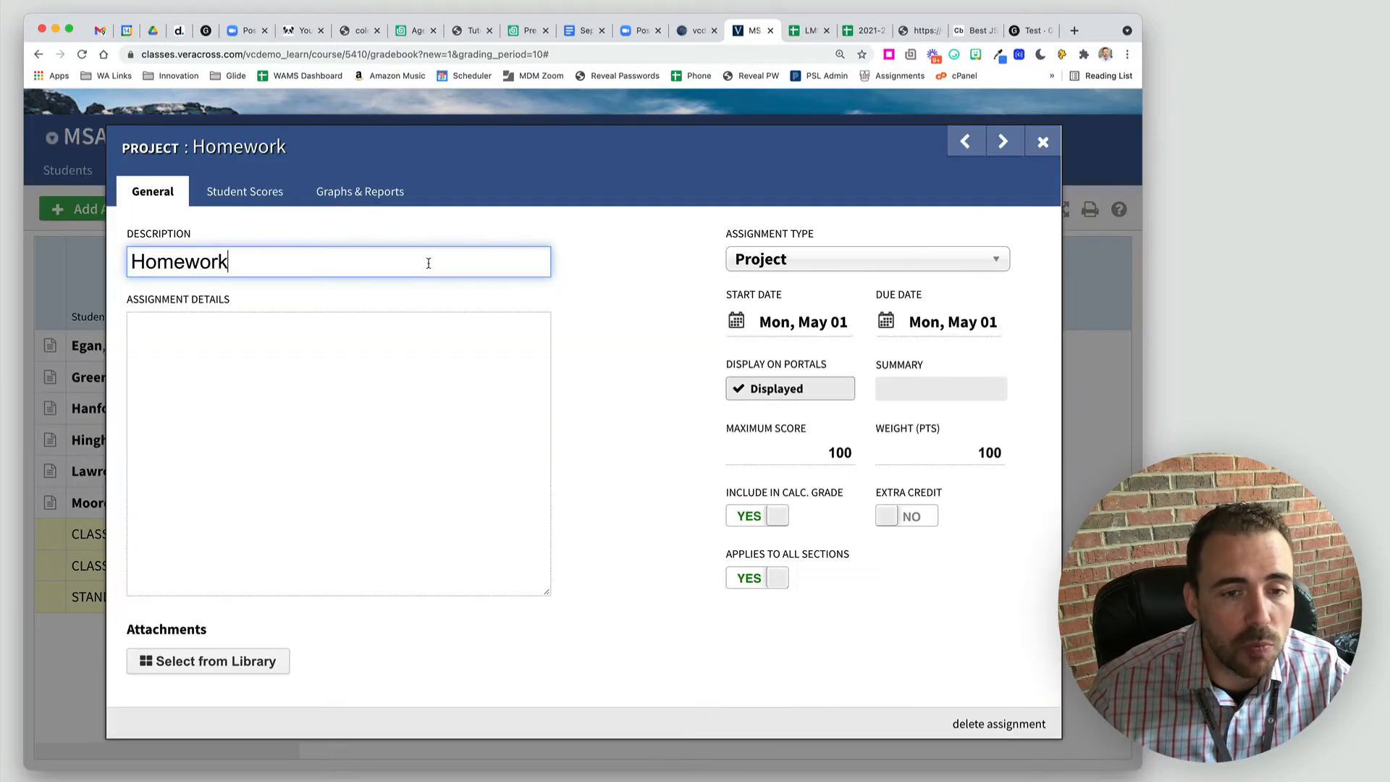
click(862, 259)
click(782, 338)
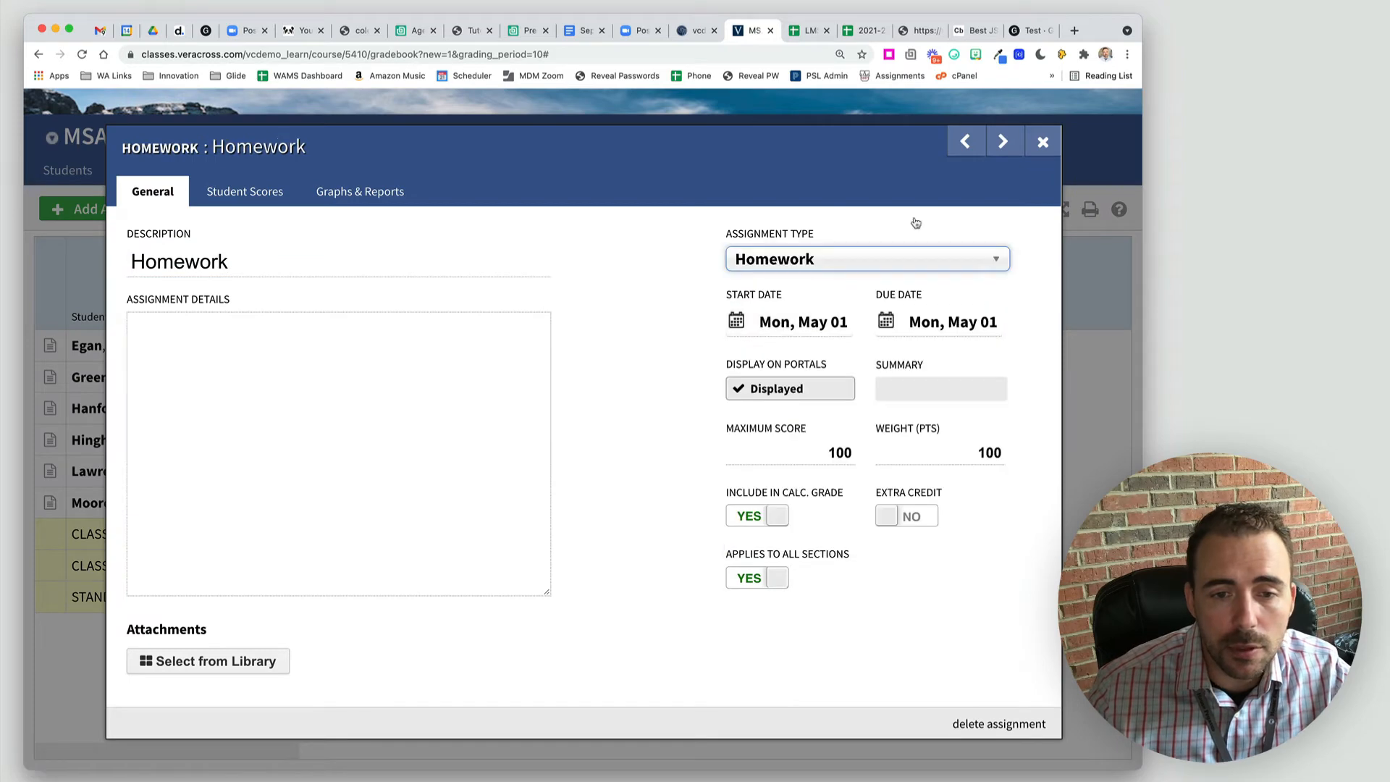
click(1042, 142)
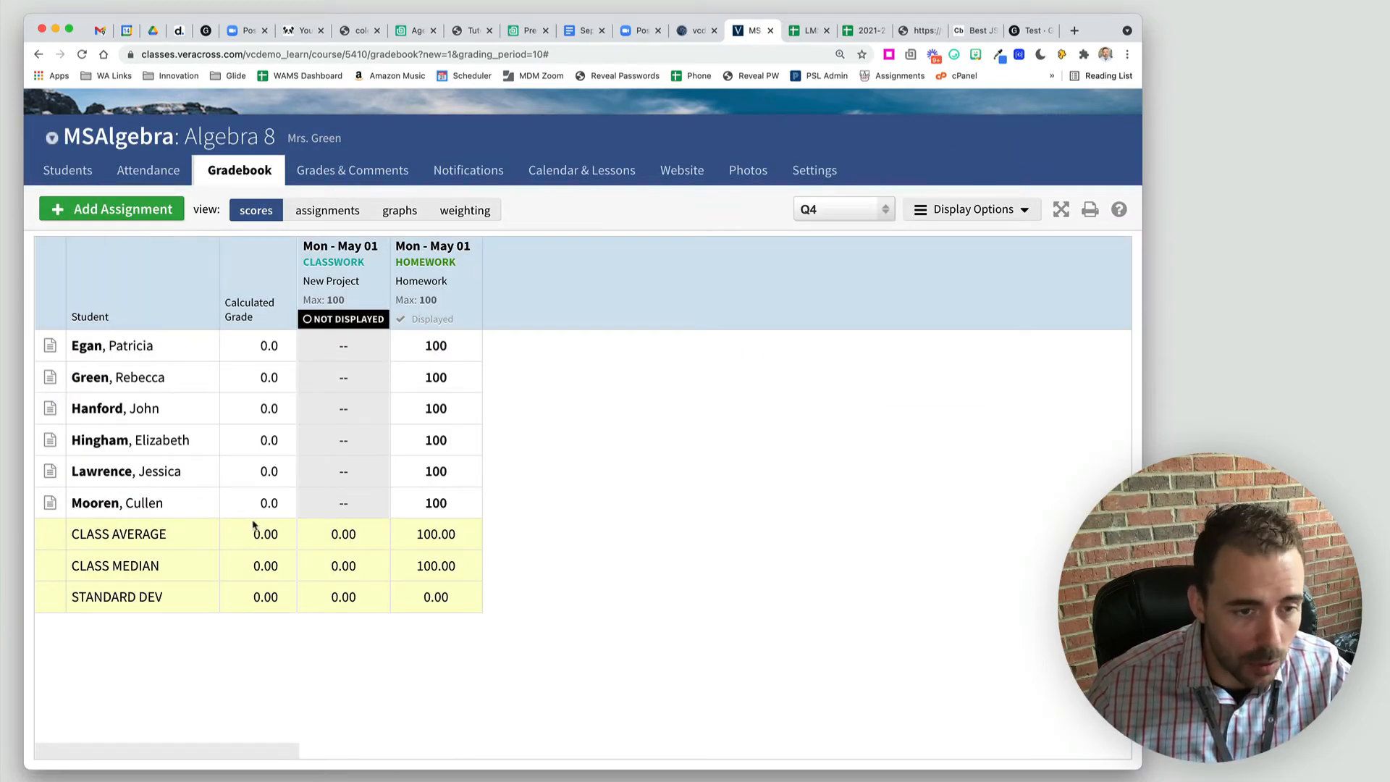
Examine the Q4 weights, their total and the assignment count in the weighting view
click(475, 210)
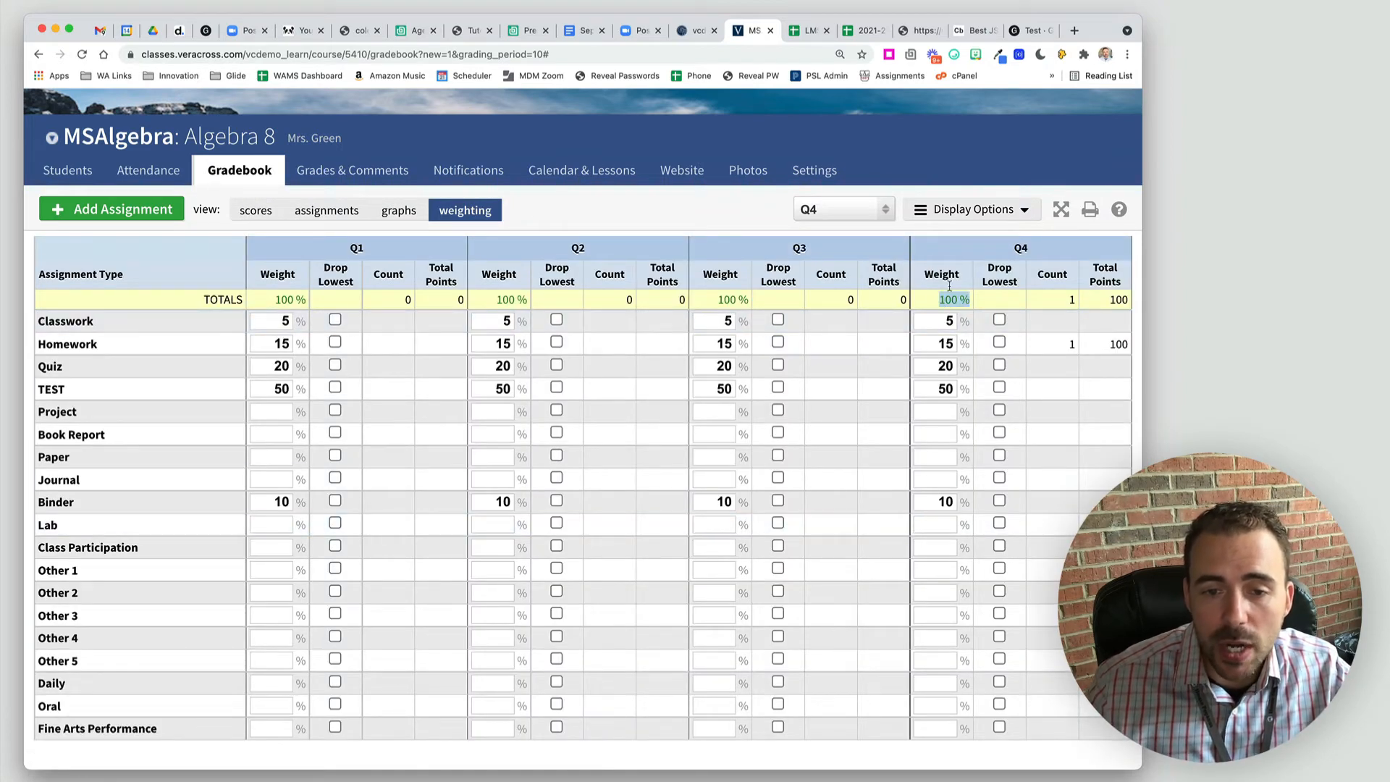
drag(926, 272, 970, 282)
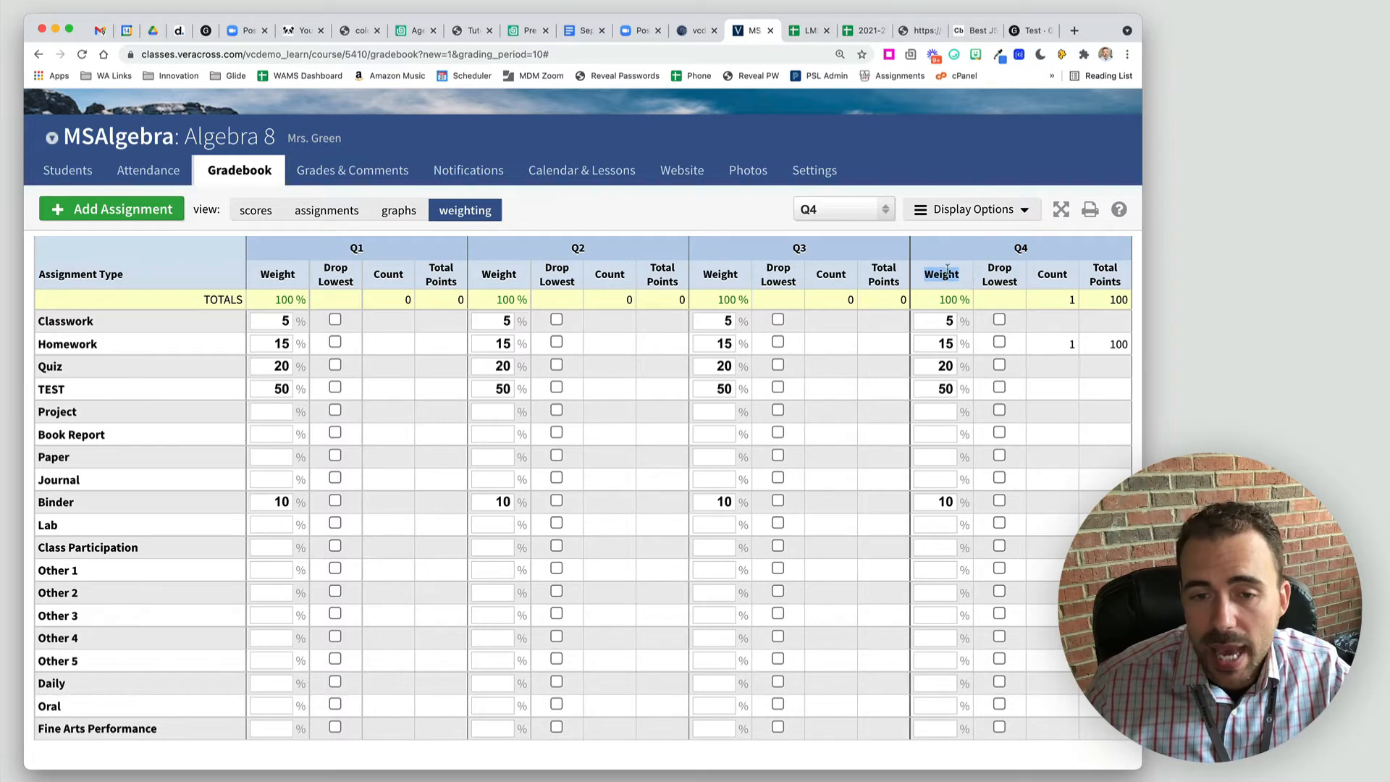
drag(926, 300, 972, 304)
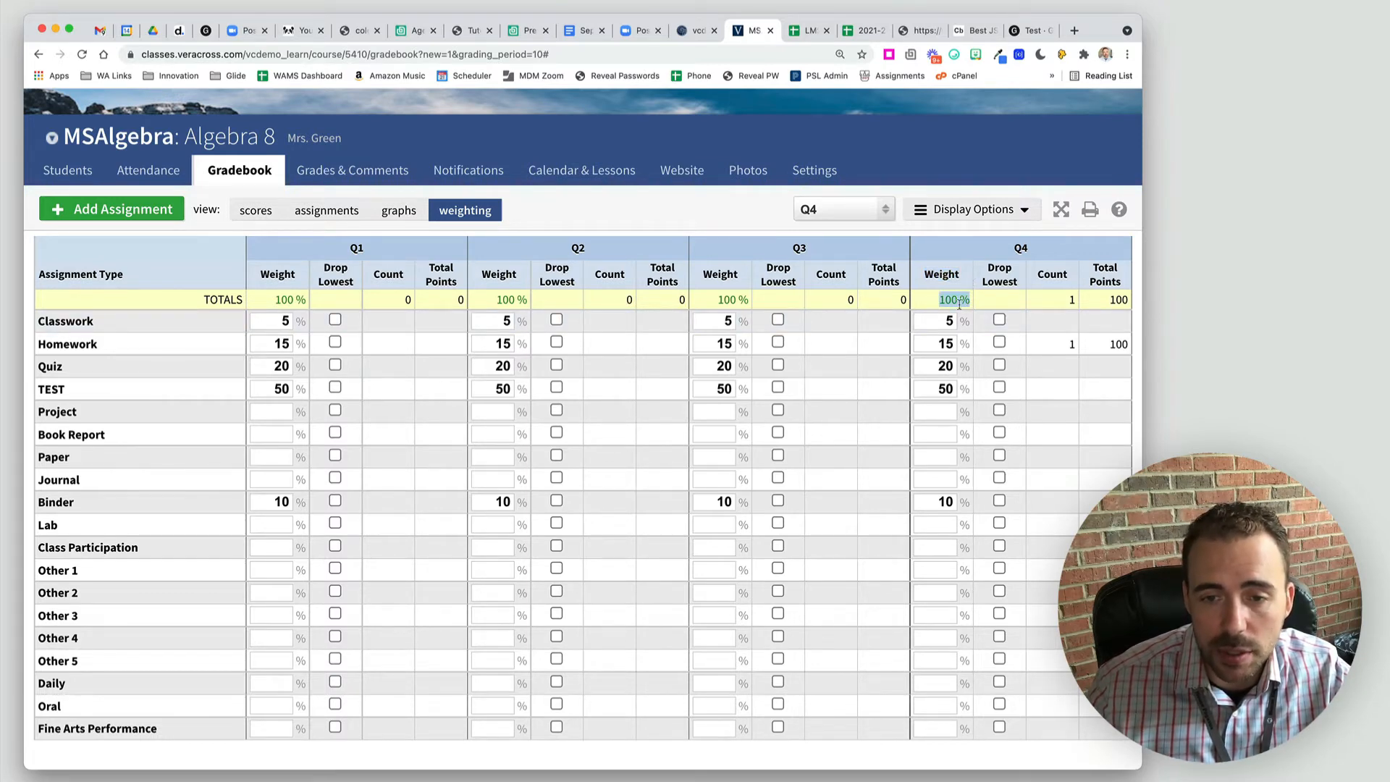
click(1053, 305)
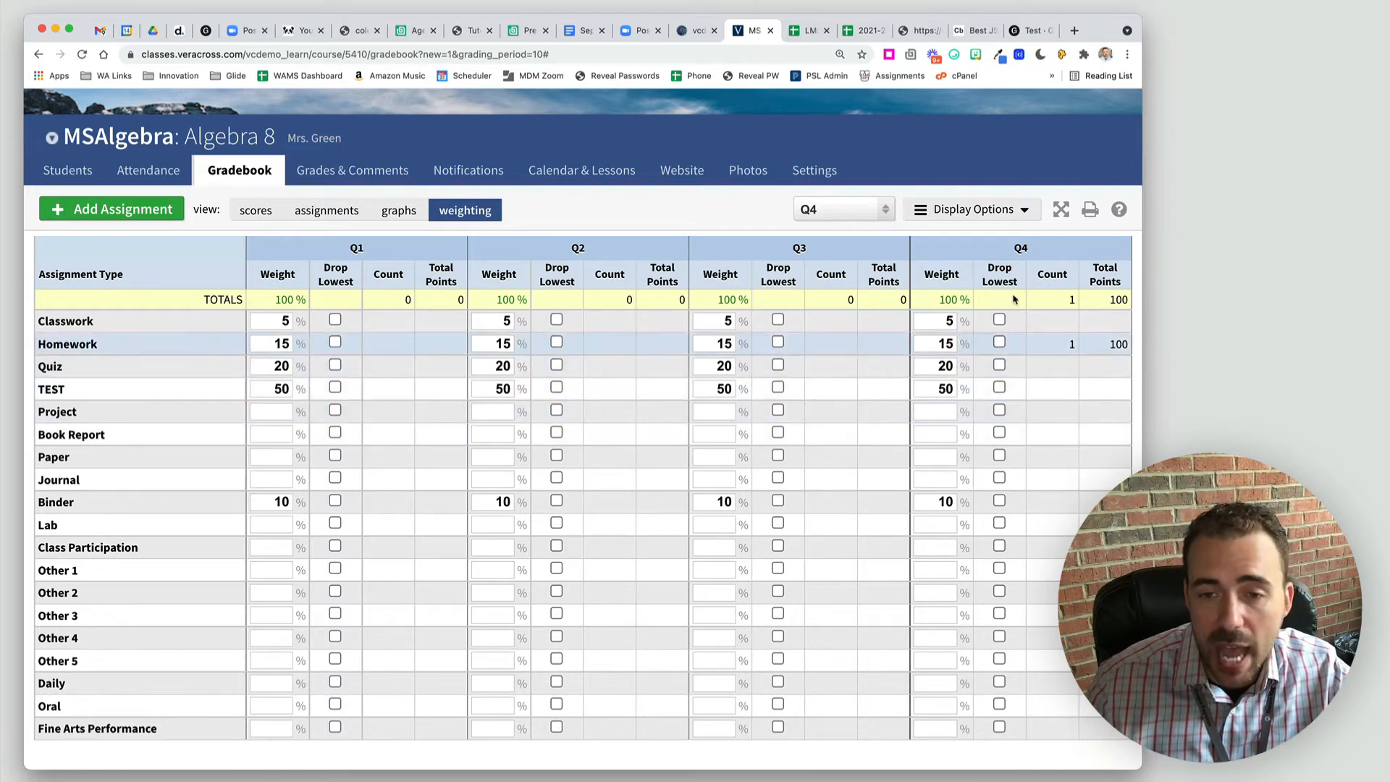
Reassign the assignment titled Homework to the Project type and return to the scores grid
click(255, 210)
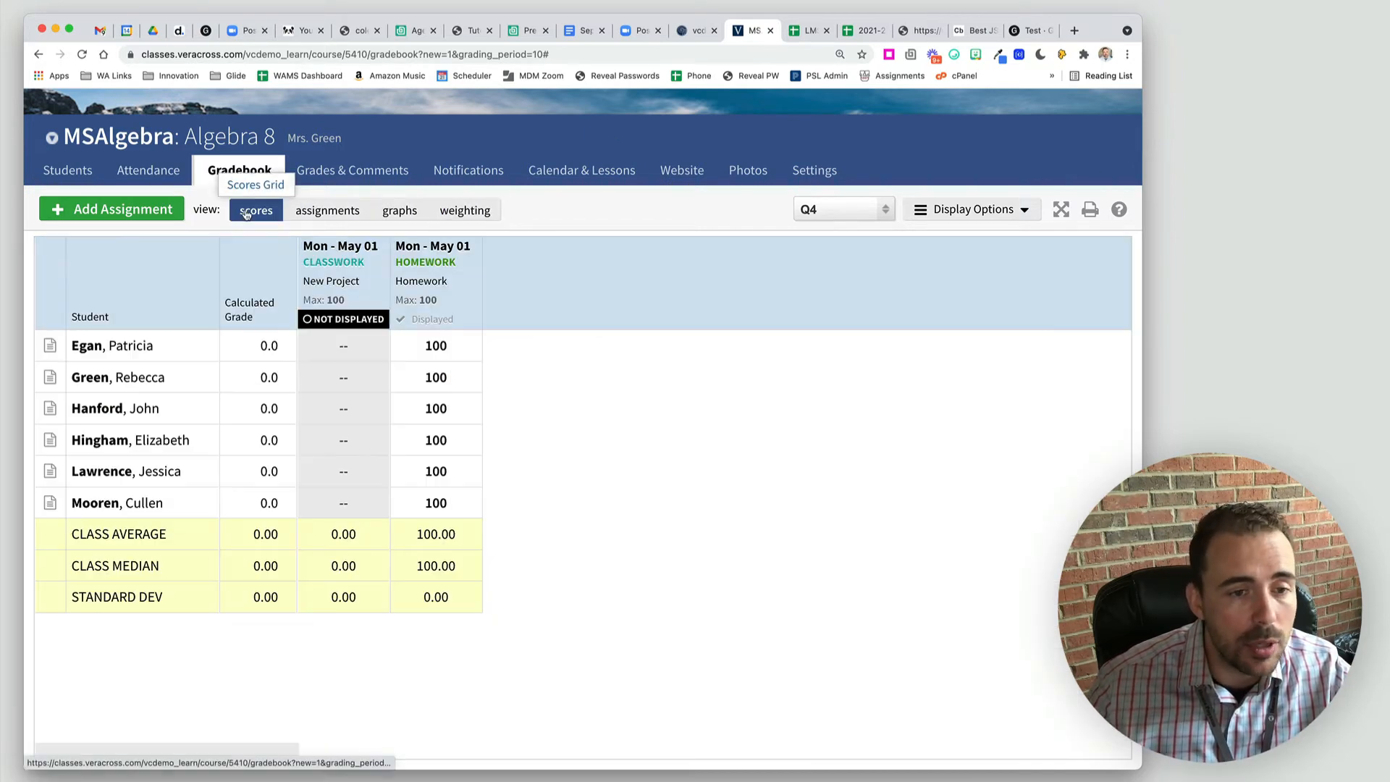
click(438, 261)
click(822, 262)
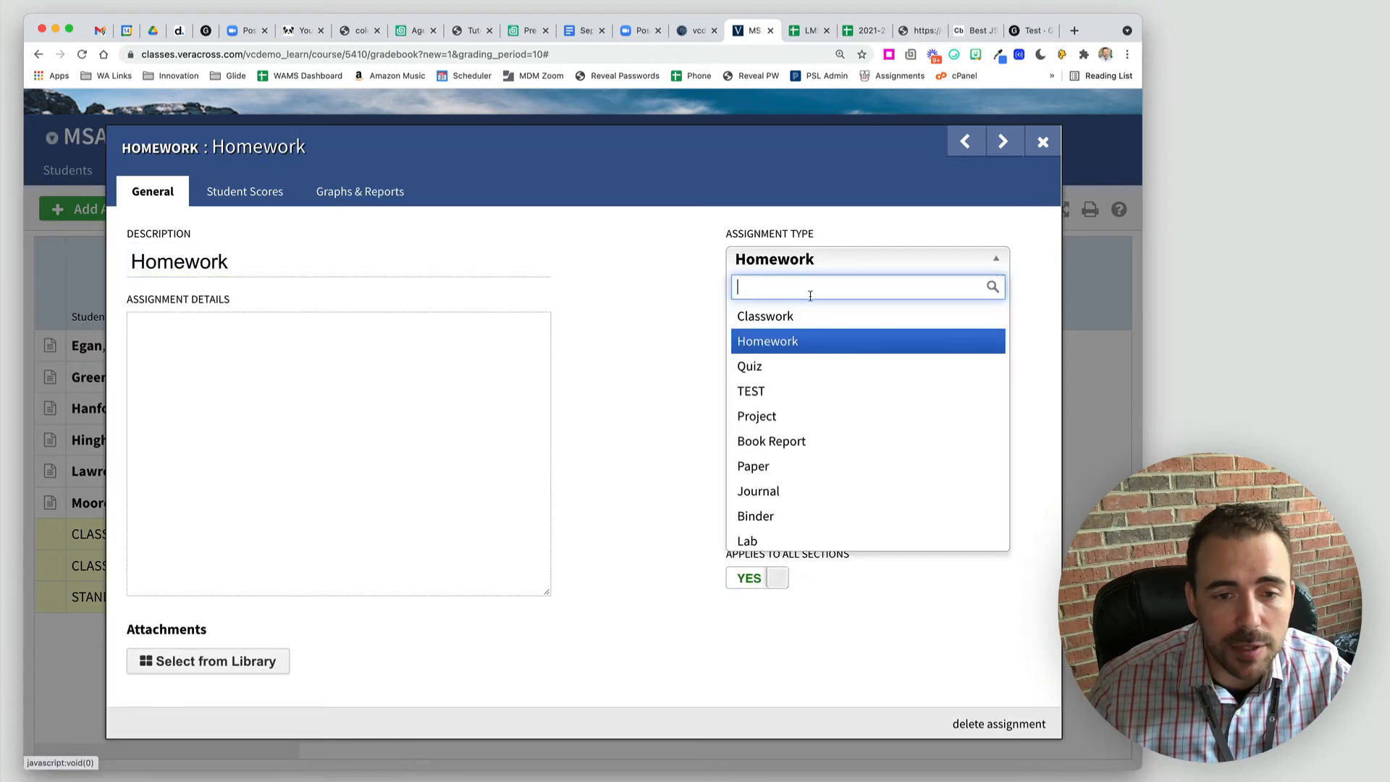
click(794, 418)
click(1042, 142)
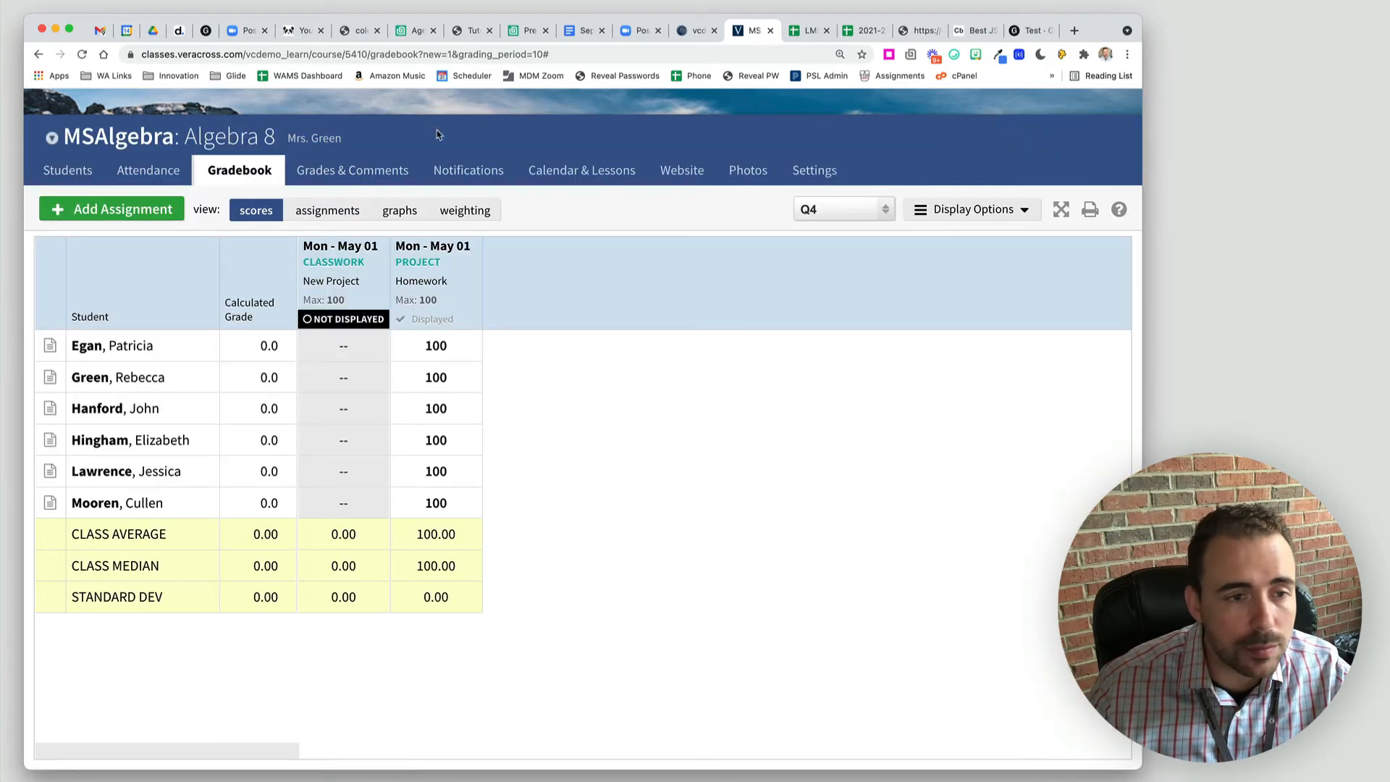
Examine the Project type's Q4 assignment count and weight field in the weighting view
click(464, 210)
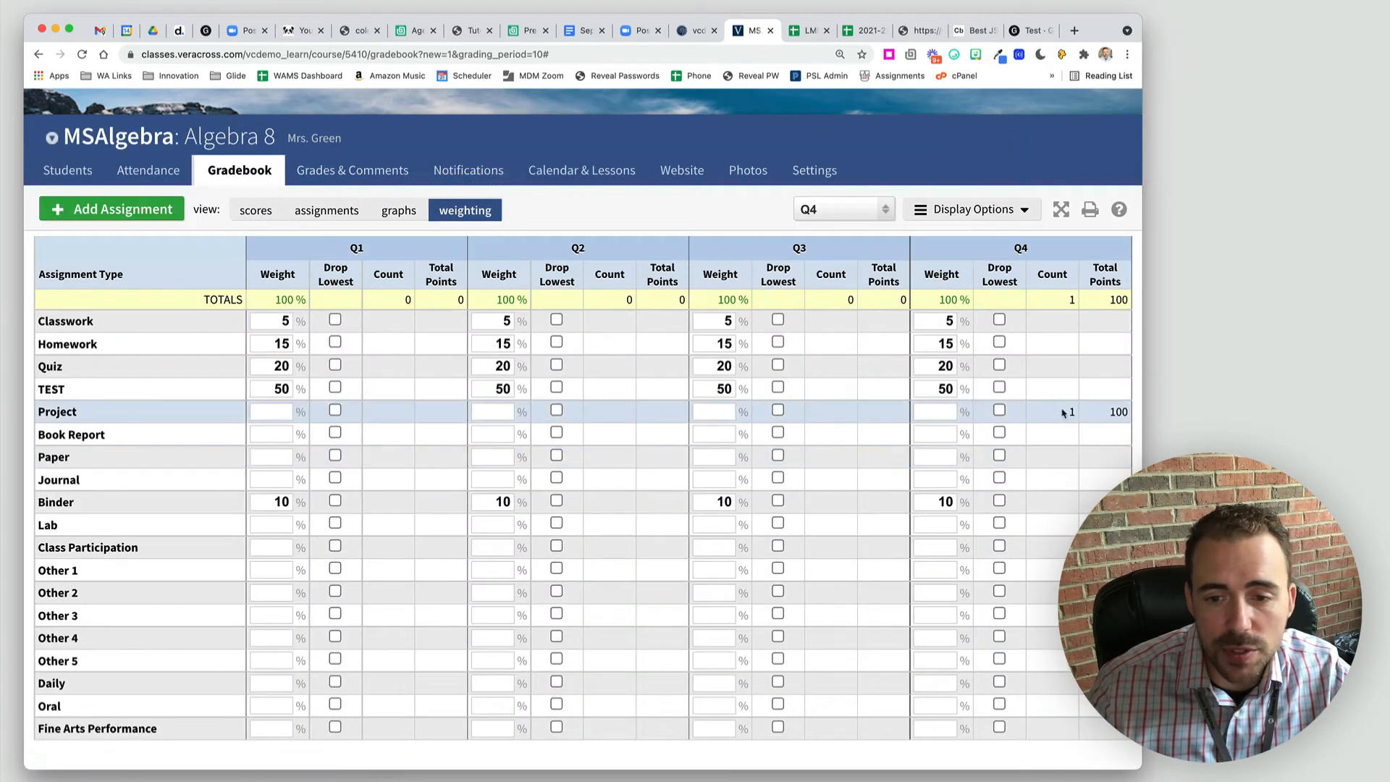
double_click(1070, 411)
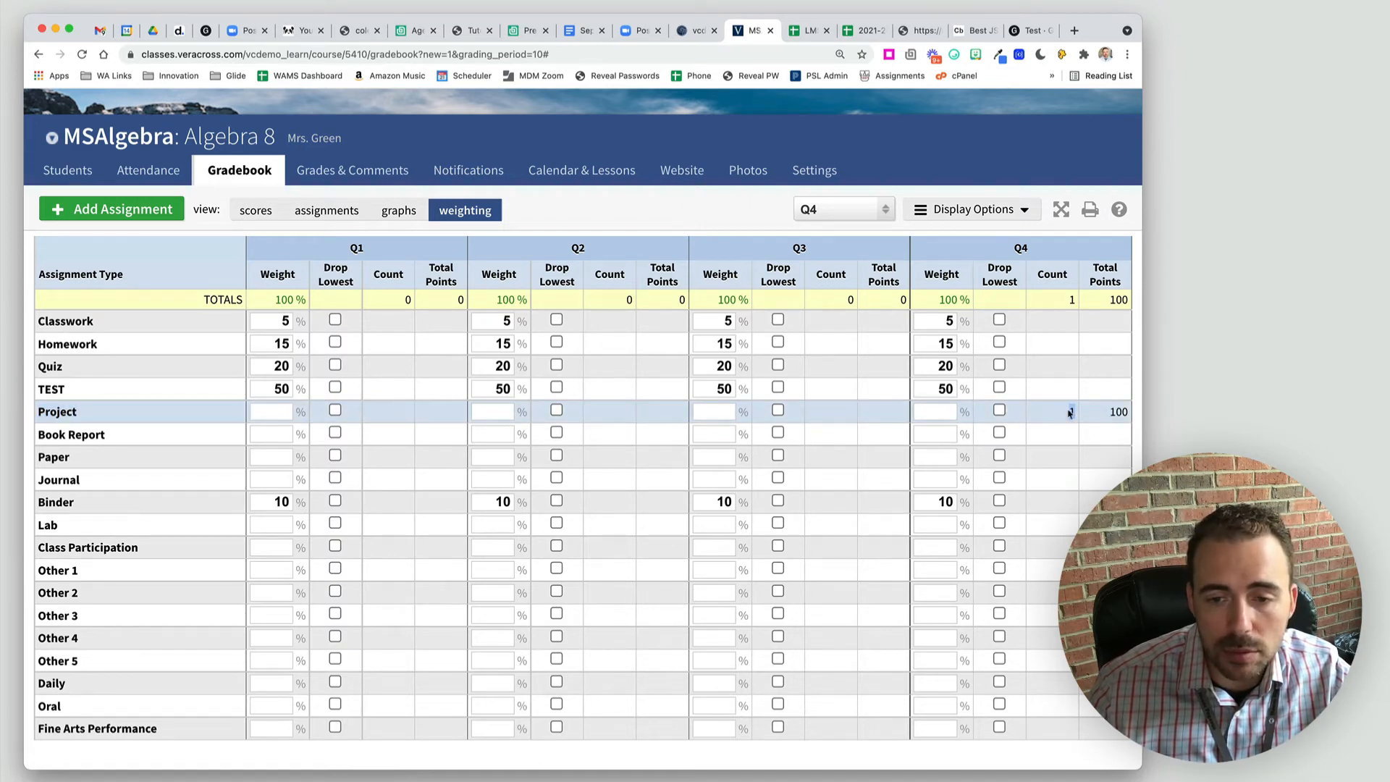
click(935, 411)
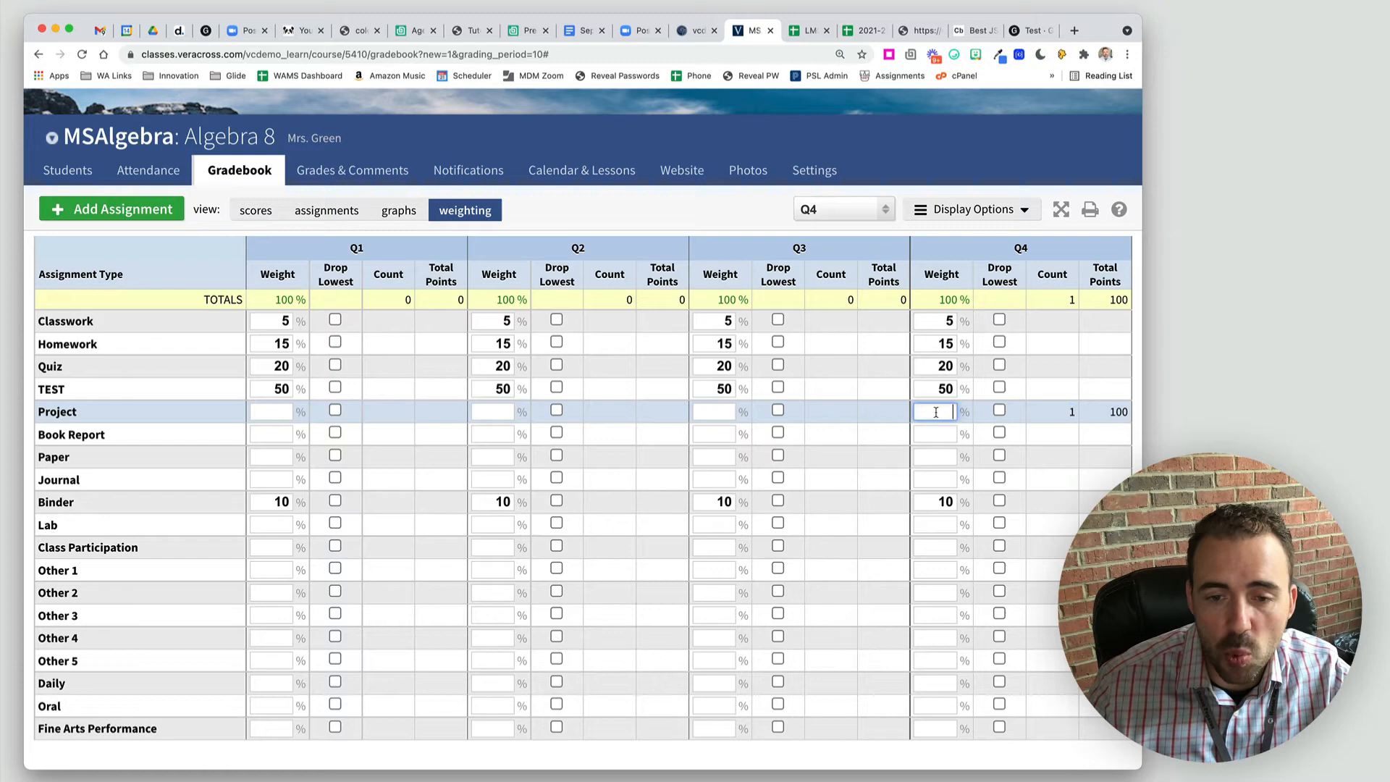
click(1070, 413)
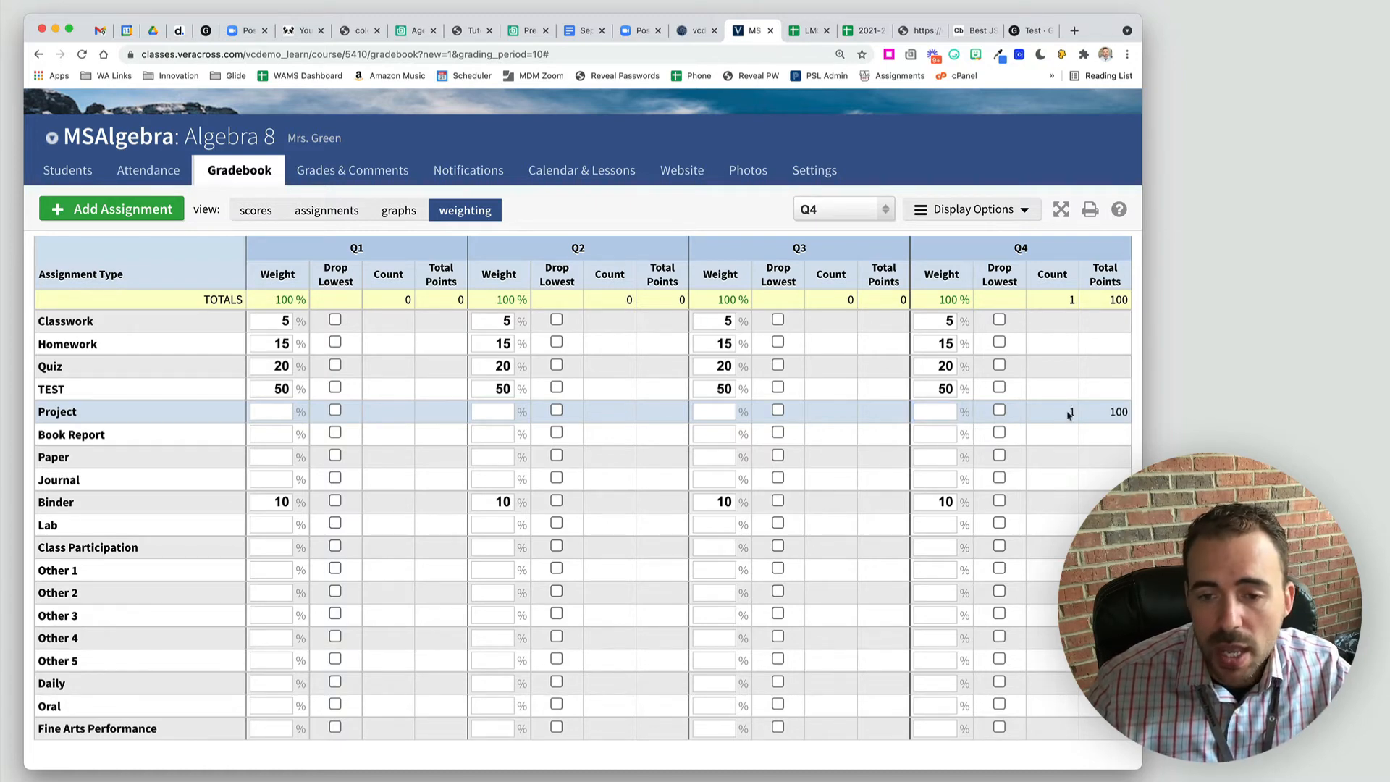
drag(1067, 412, 1078, 415)
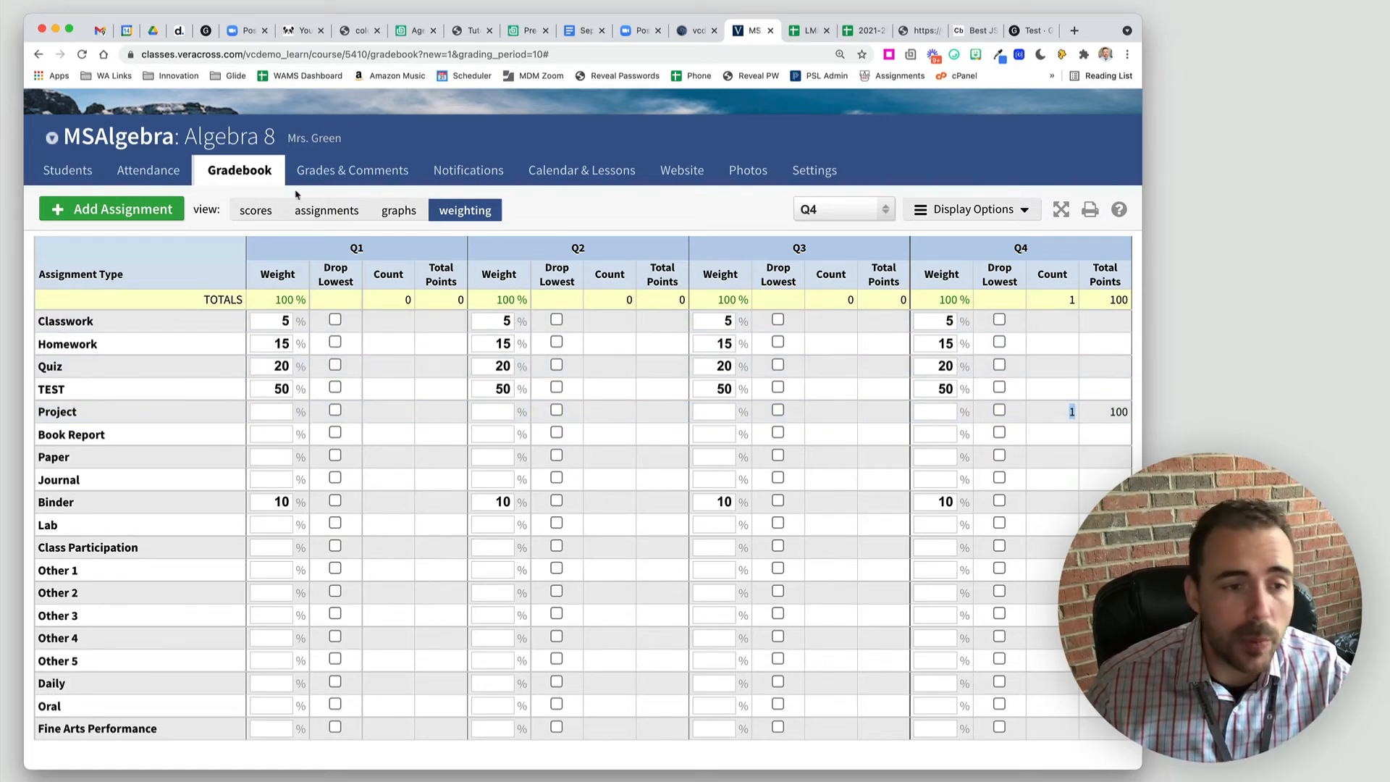
Restore the Homework assignment's type to Homework and open its student scores
click(255, 211)
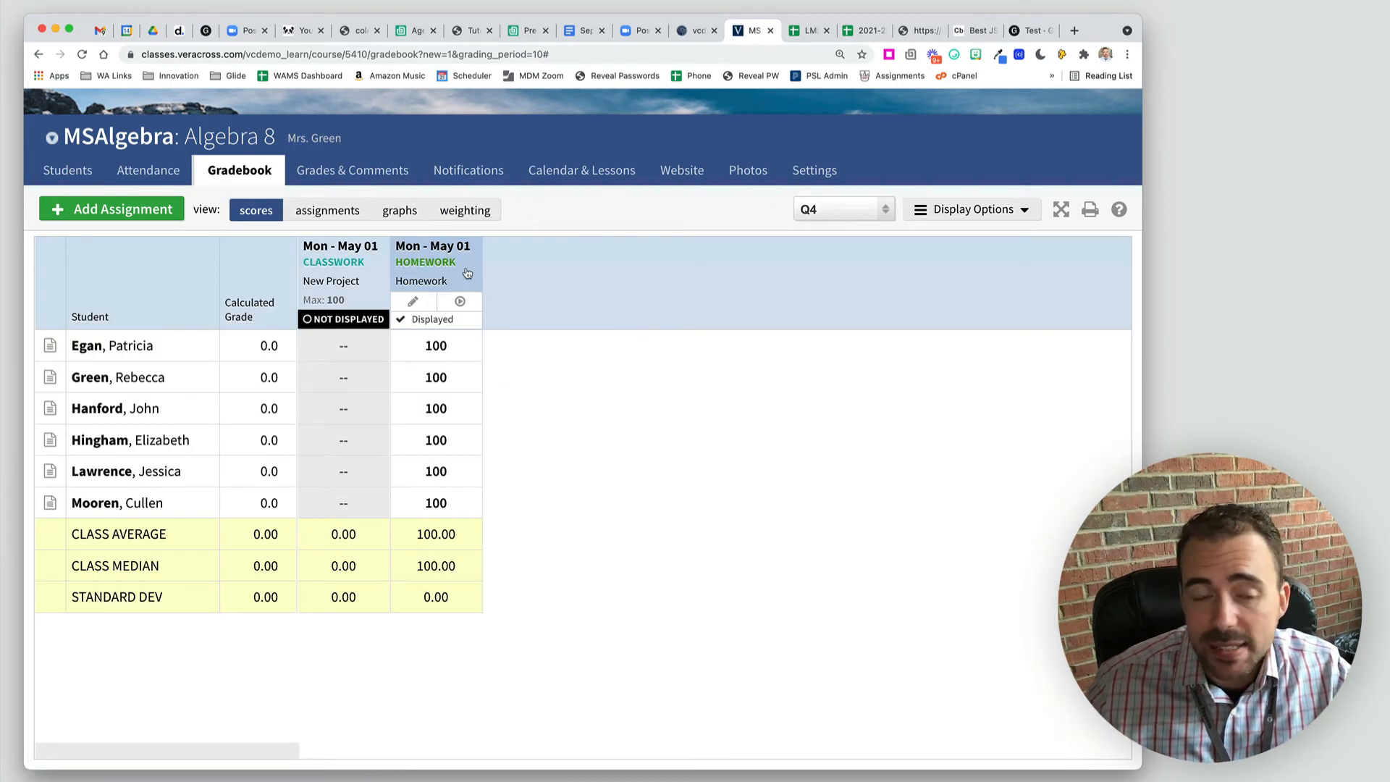
click(406, 309)
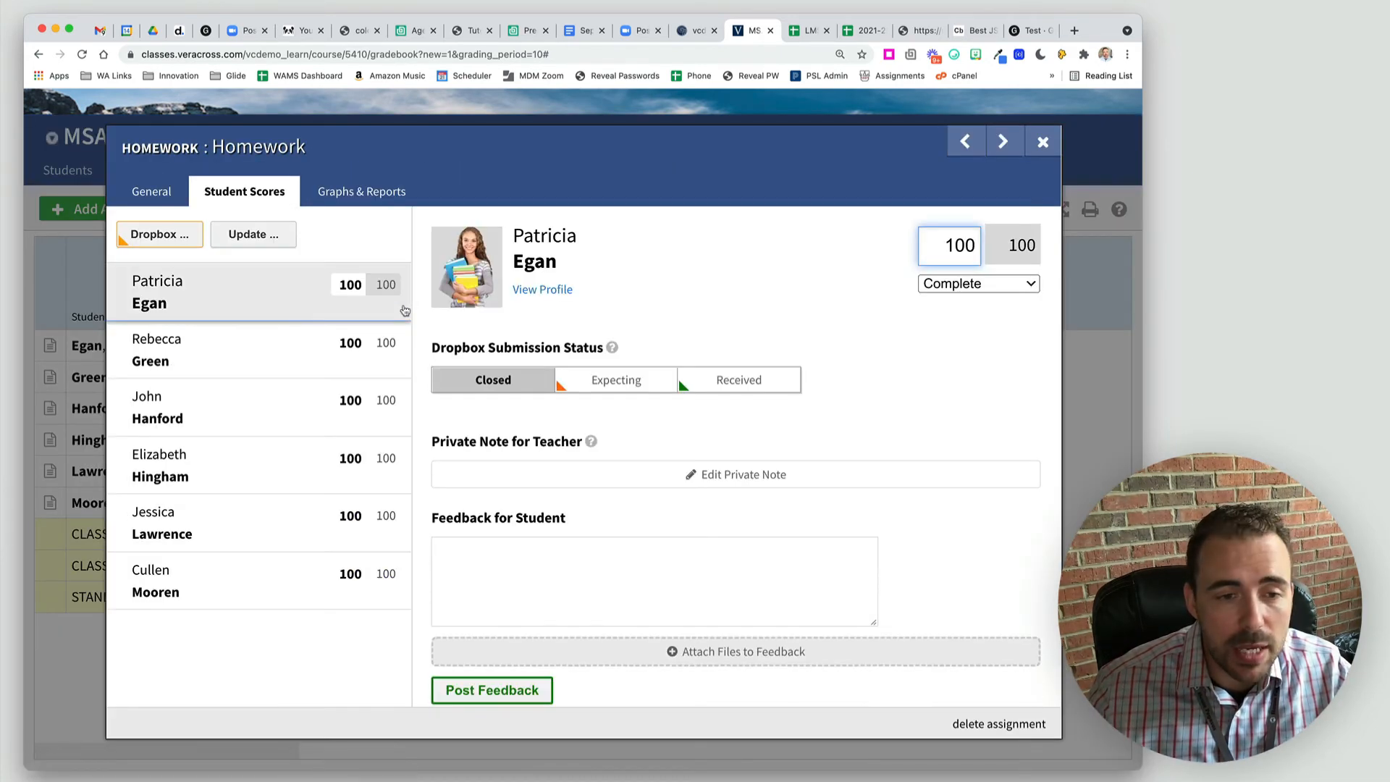
Set the maximum score to 5 in the Homework assignment's general settings
click(153, 194)
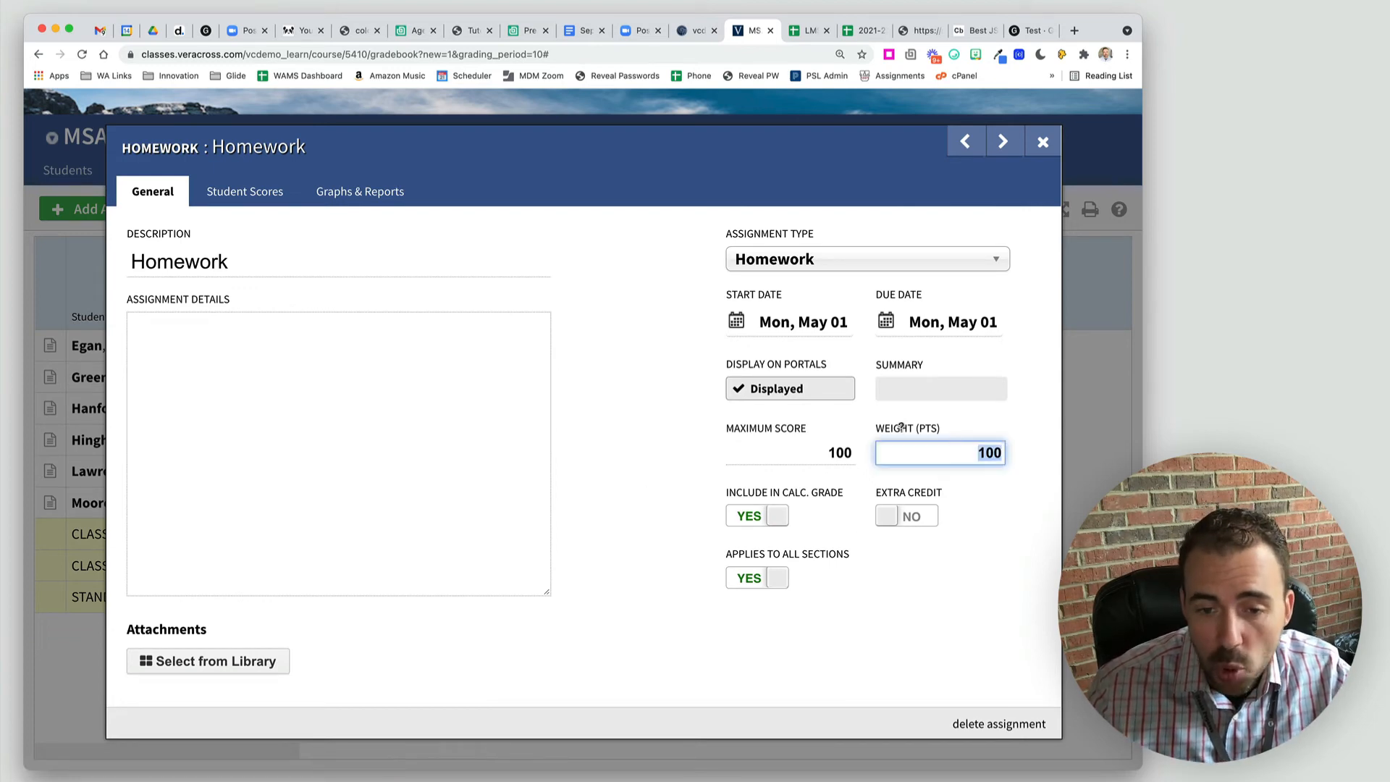
mouse_move(959, 428)
drag(970, 451, 1023, 455)
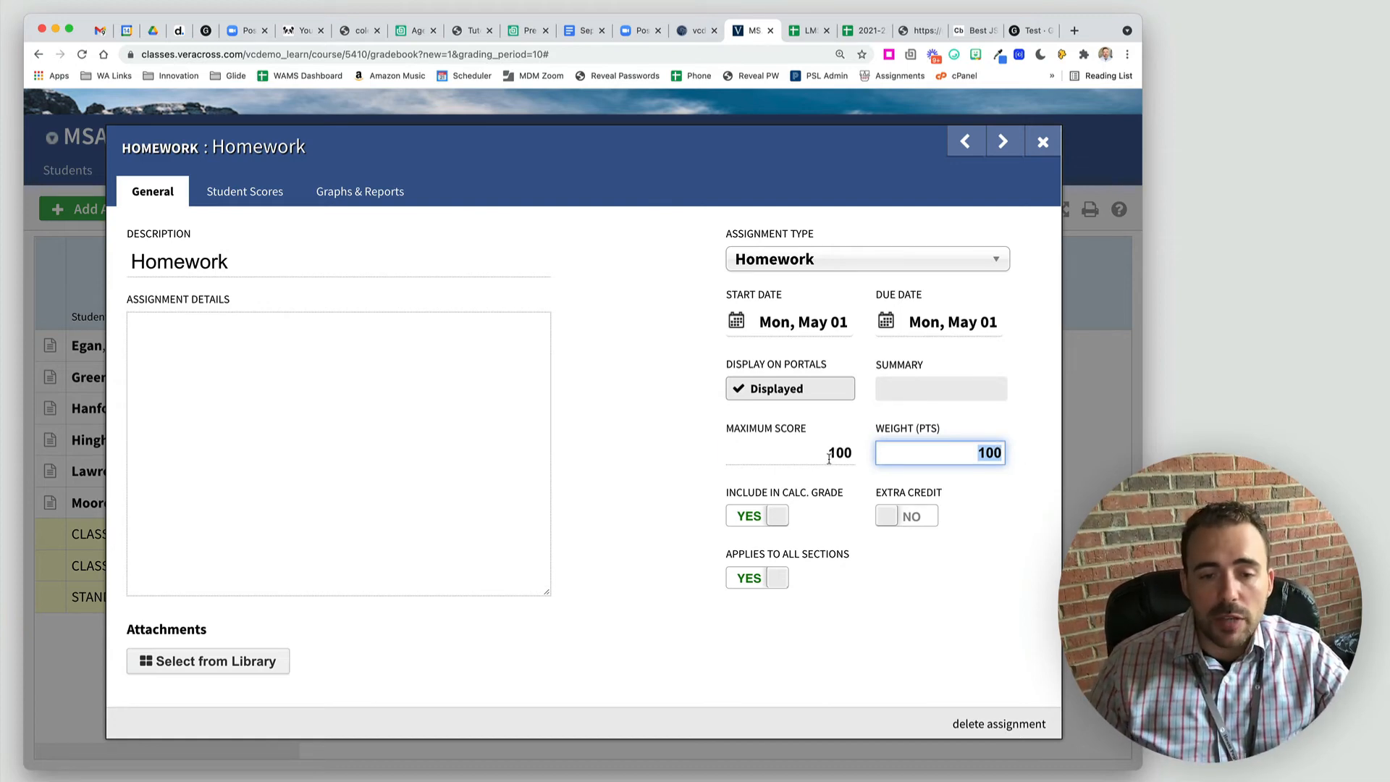
drag(829, 459, 869, 461)
key(BackSpace)
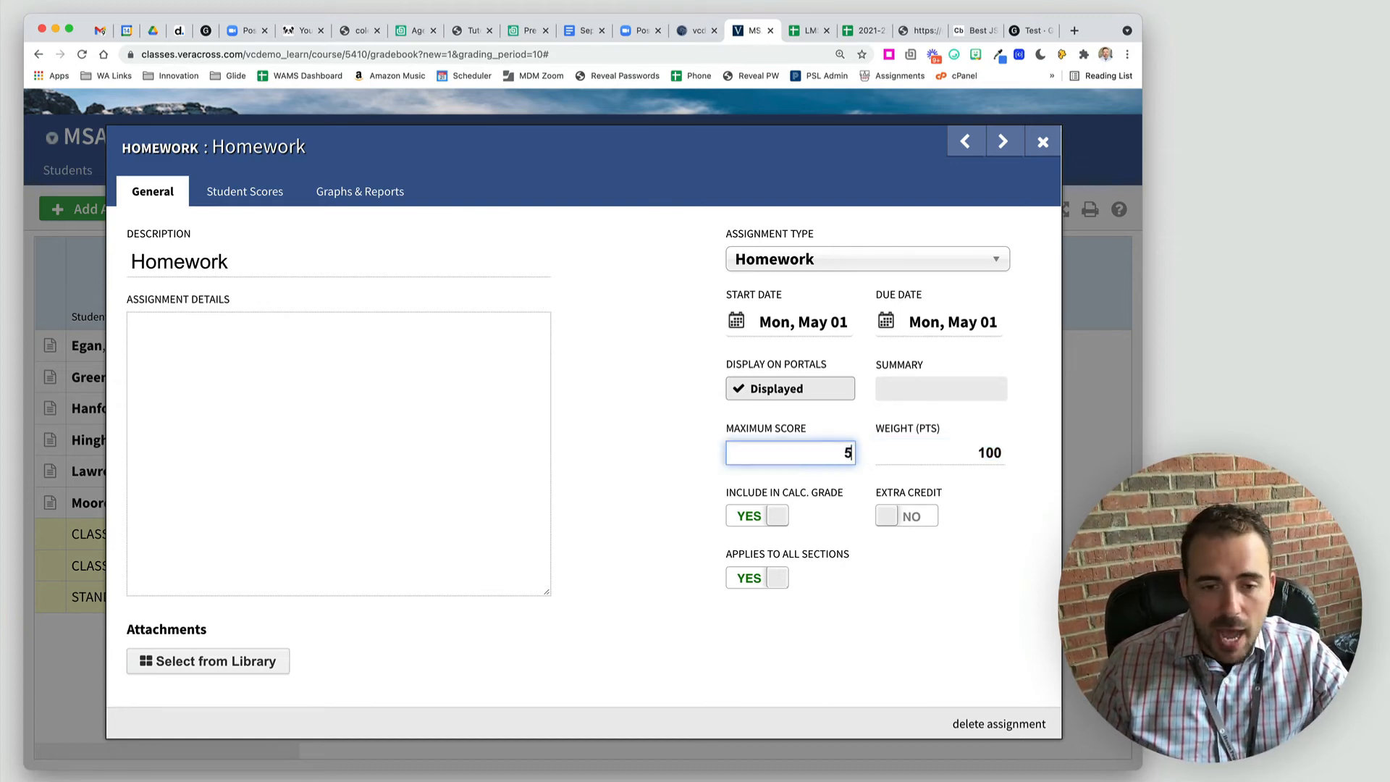
text(5)
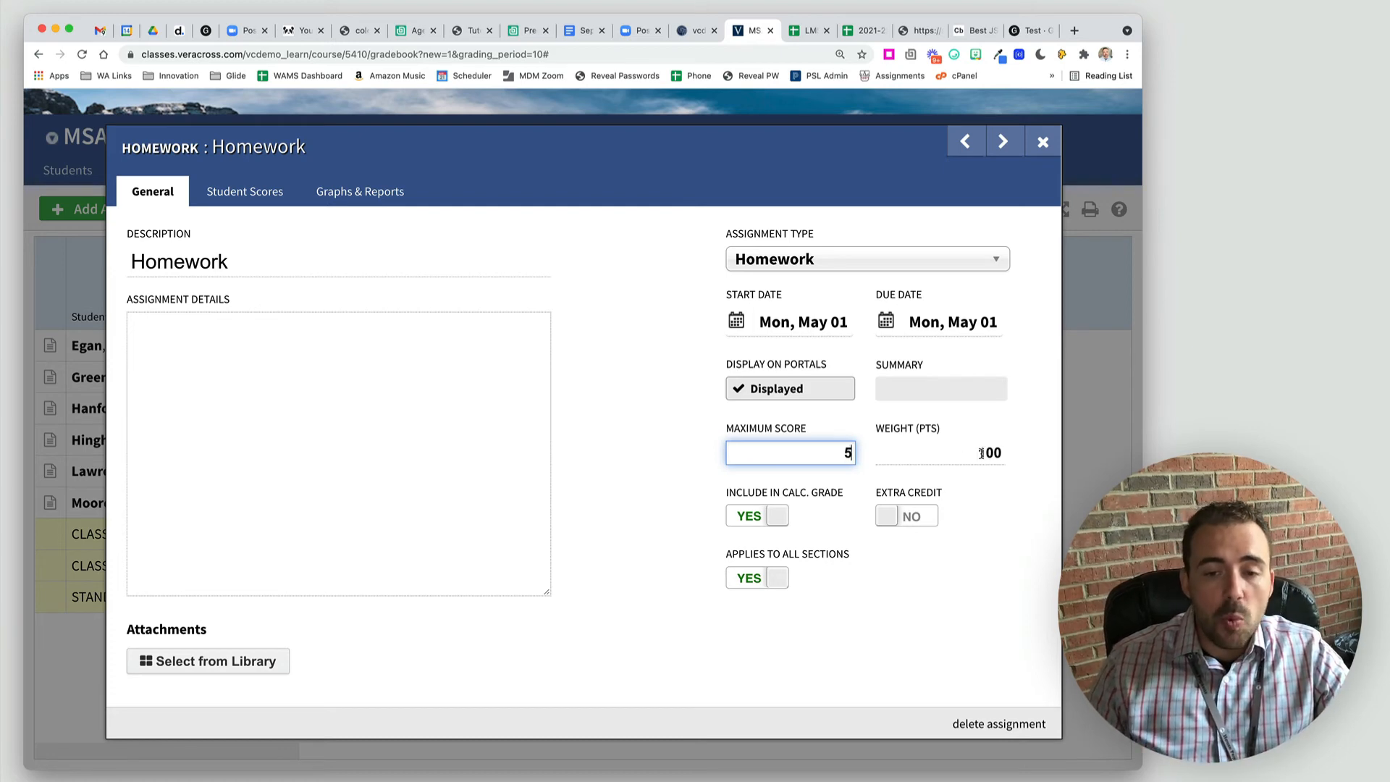
Set the Homework assignment's weight to 5 points to match its maximum score
key(Tab)
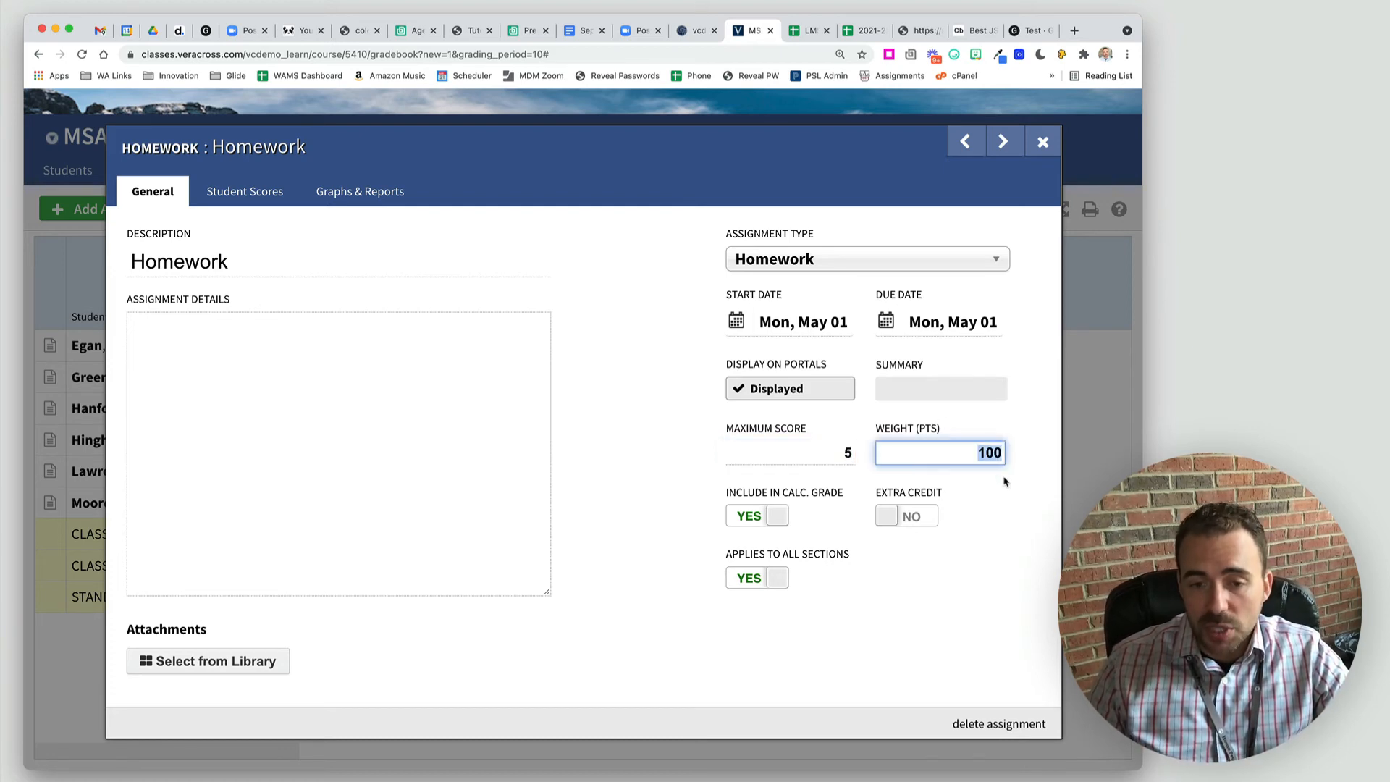
mouse_move(922, 428)
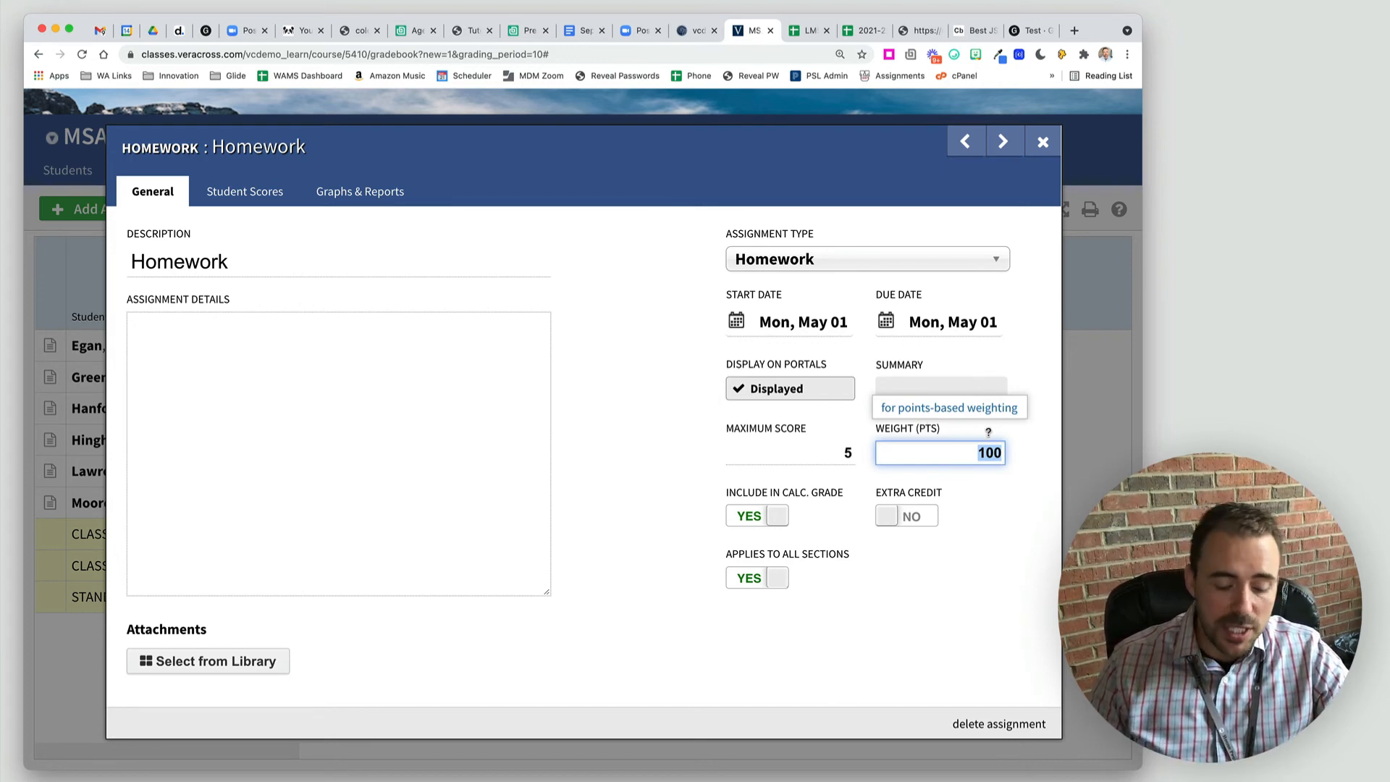
text(5)
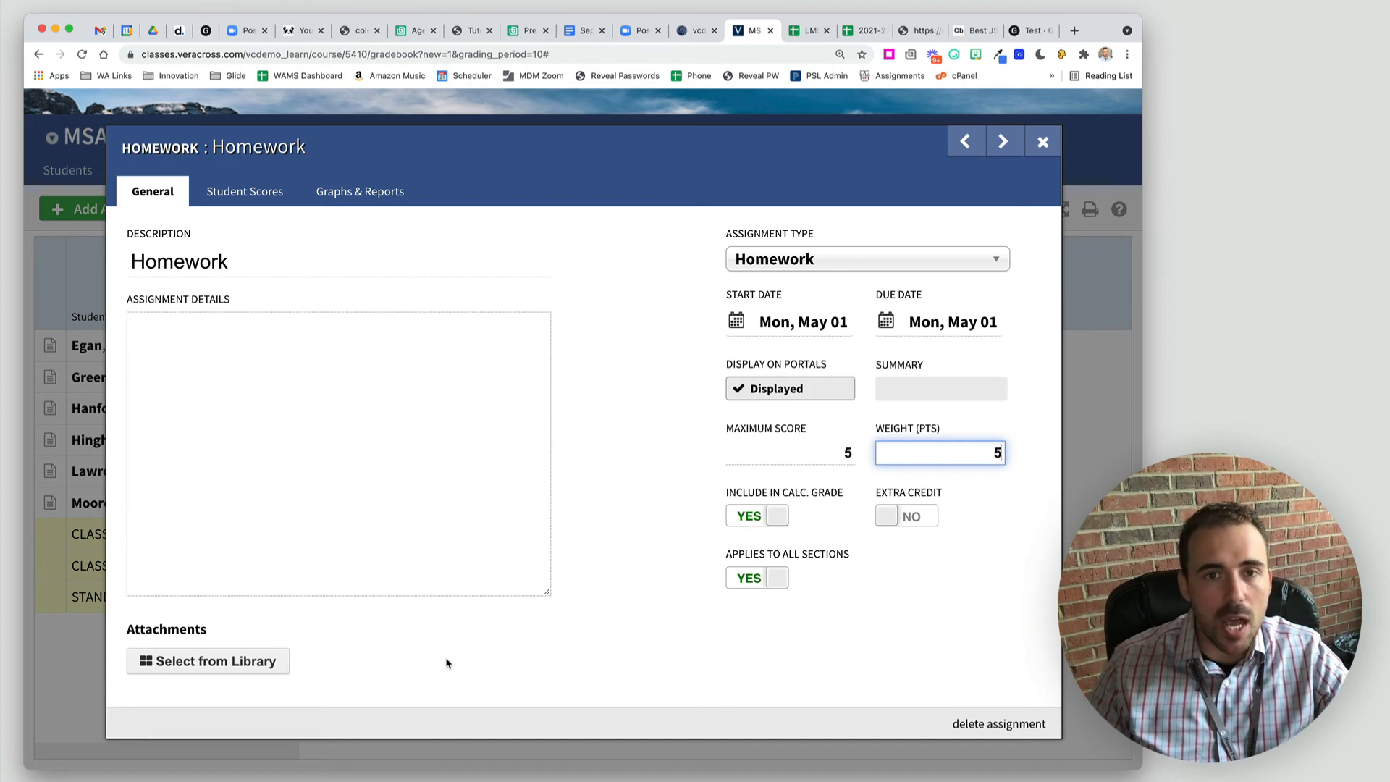
Restore the Homework assignment's weight to 100 points and compare it with the maximum score
double_click(1011, 453)
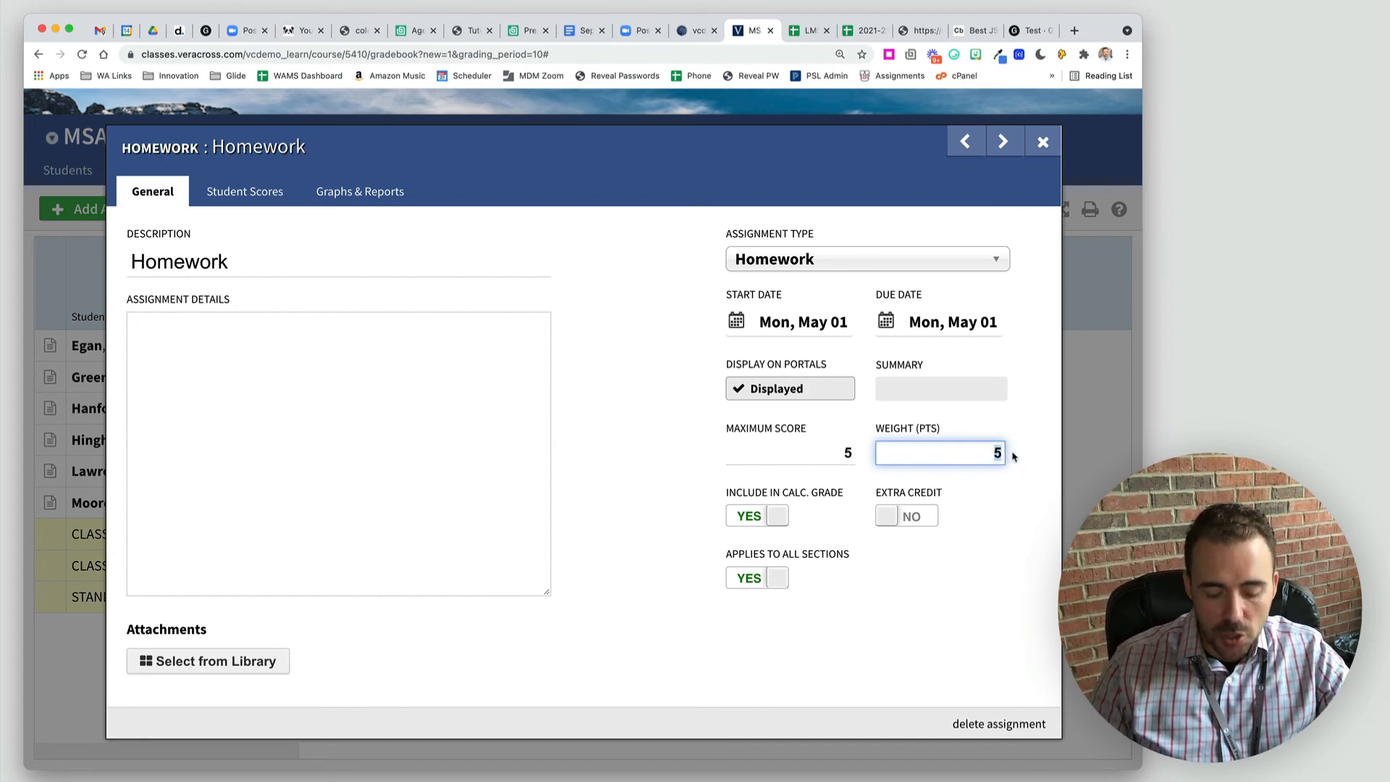
text(100)
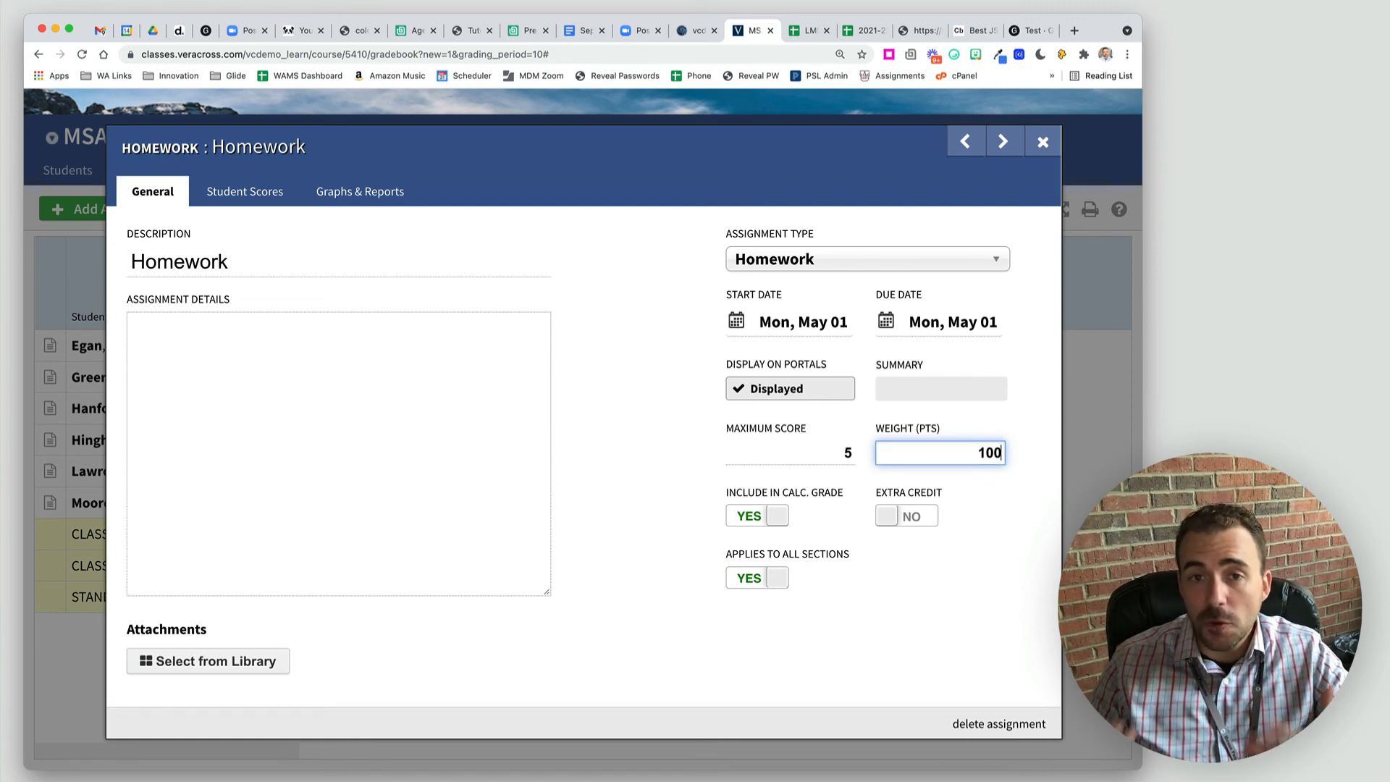
double_click(838, 449)
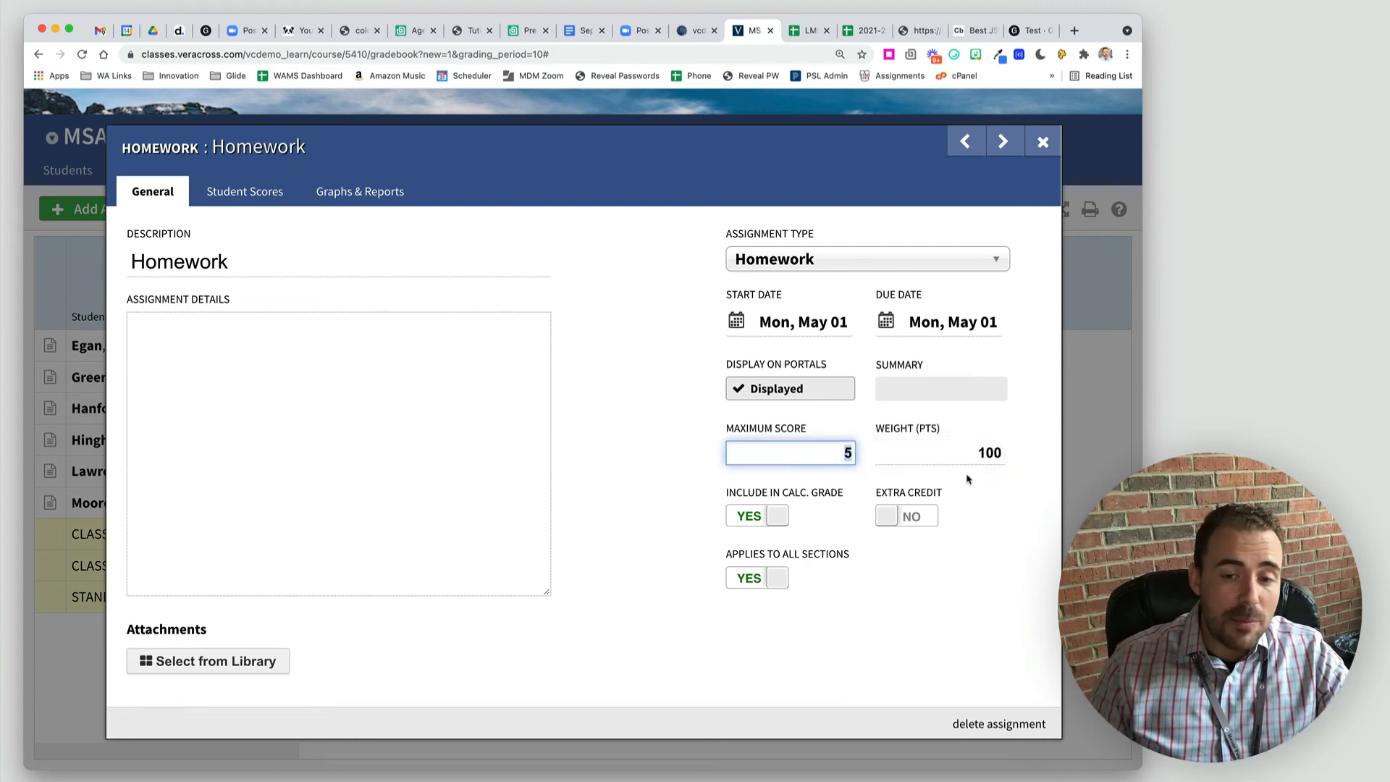
double_click(973, 450)
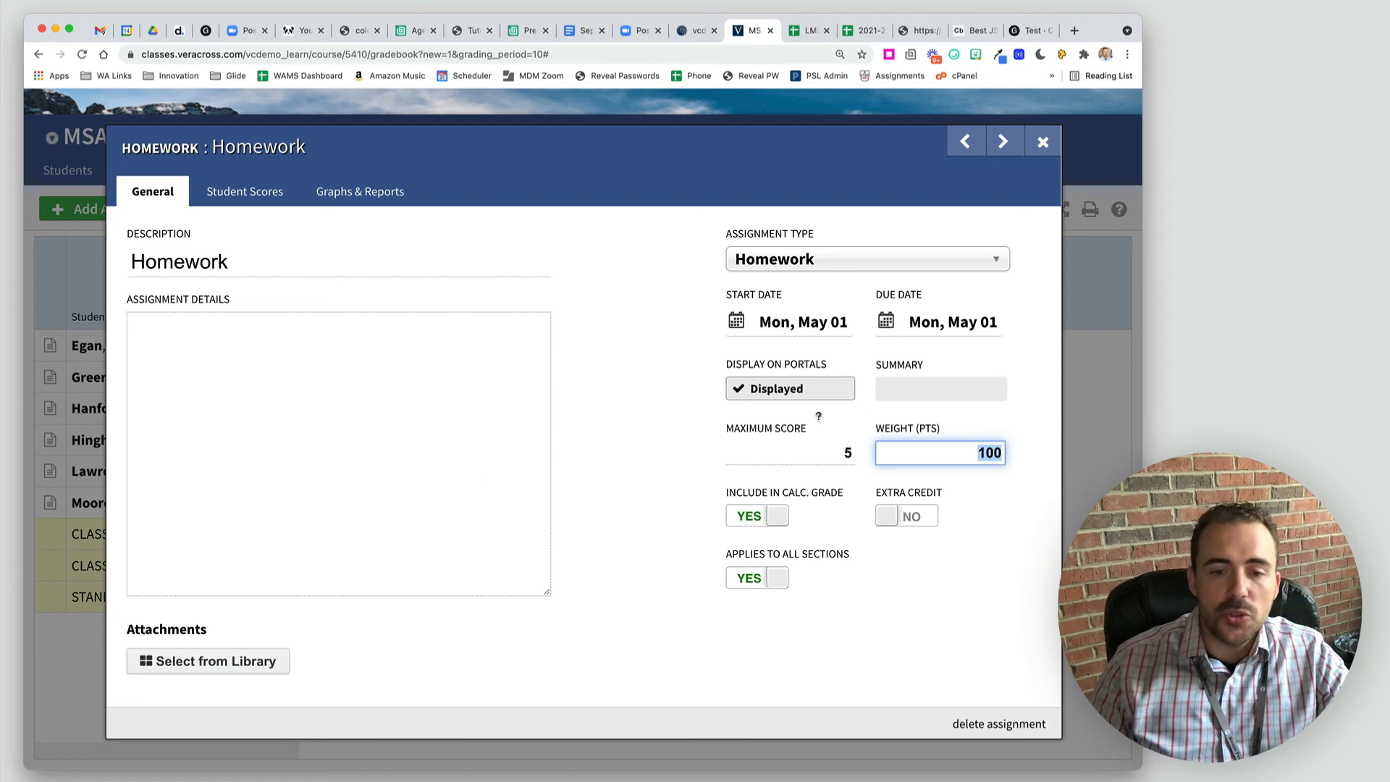
double_click(839, 454)
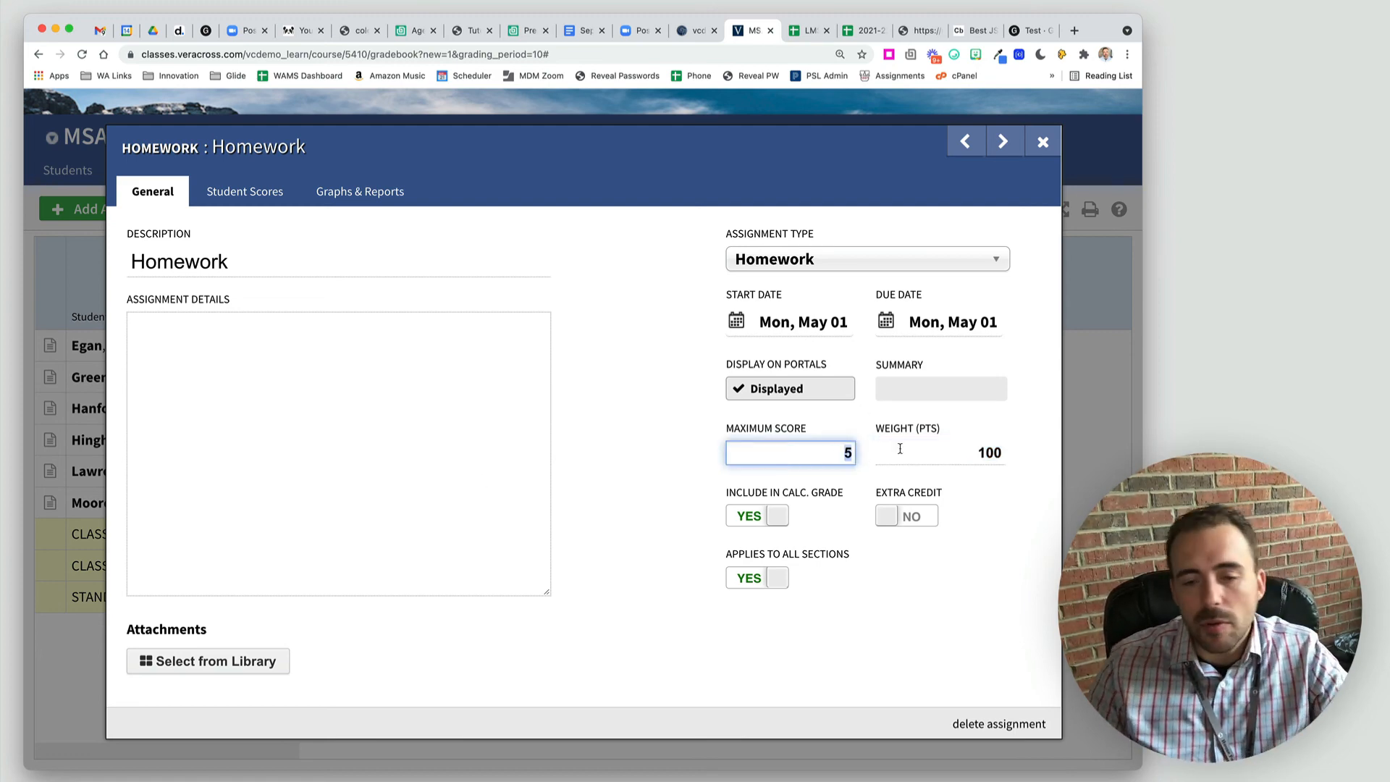
Try weights of 200 and 50 points for the Homework assignment, keeping its maximum score as it is
click(981, 454)
key(BackSpace)
text(2)
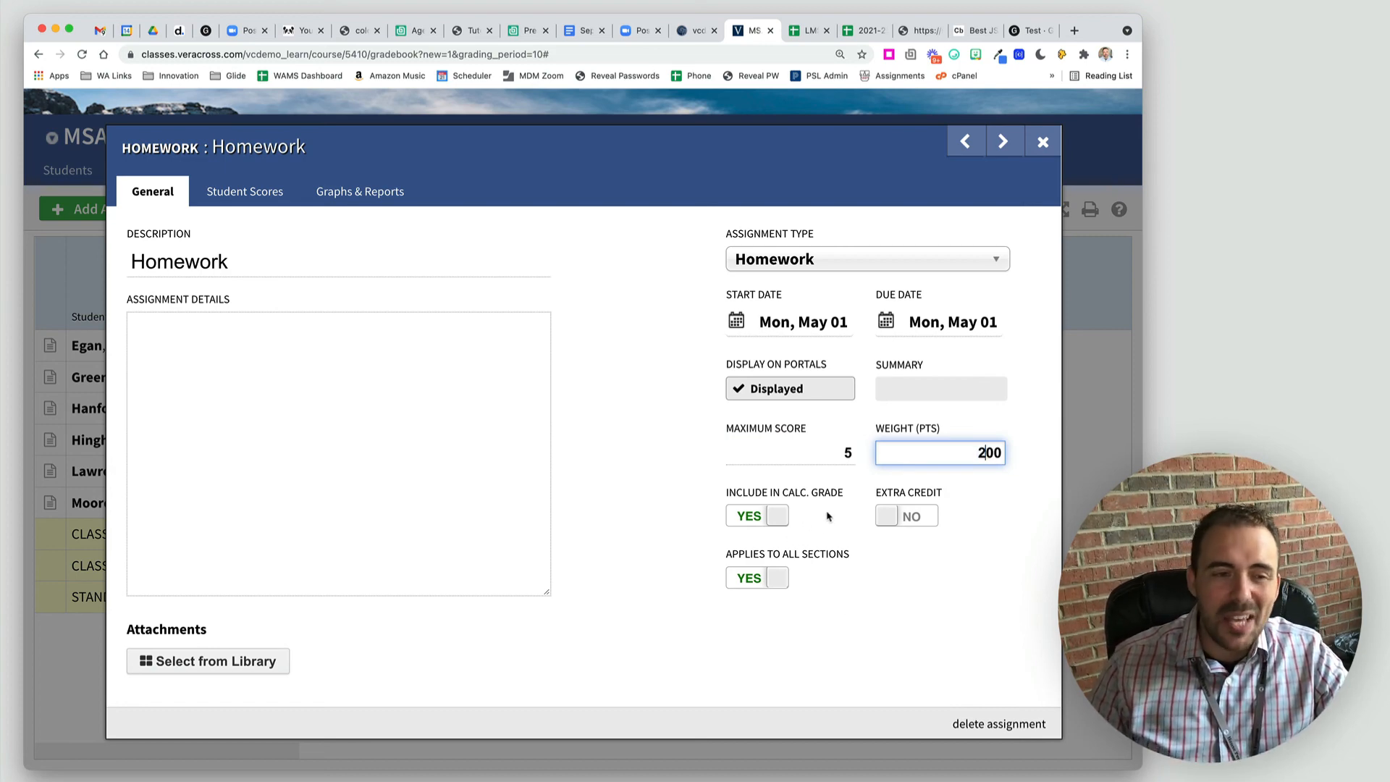
key(shift+Tab)
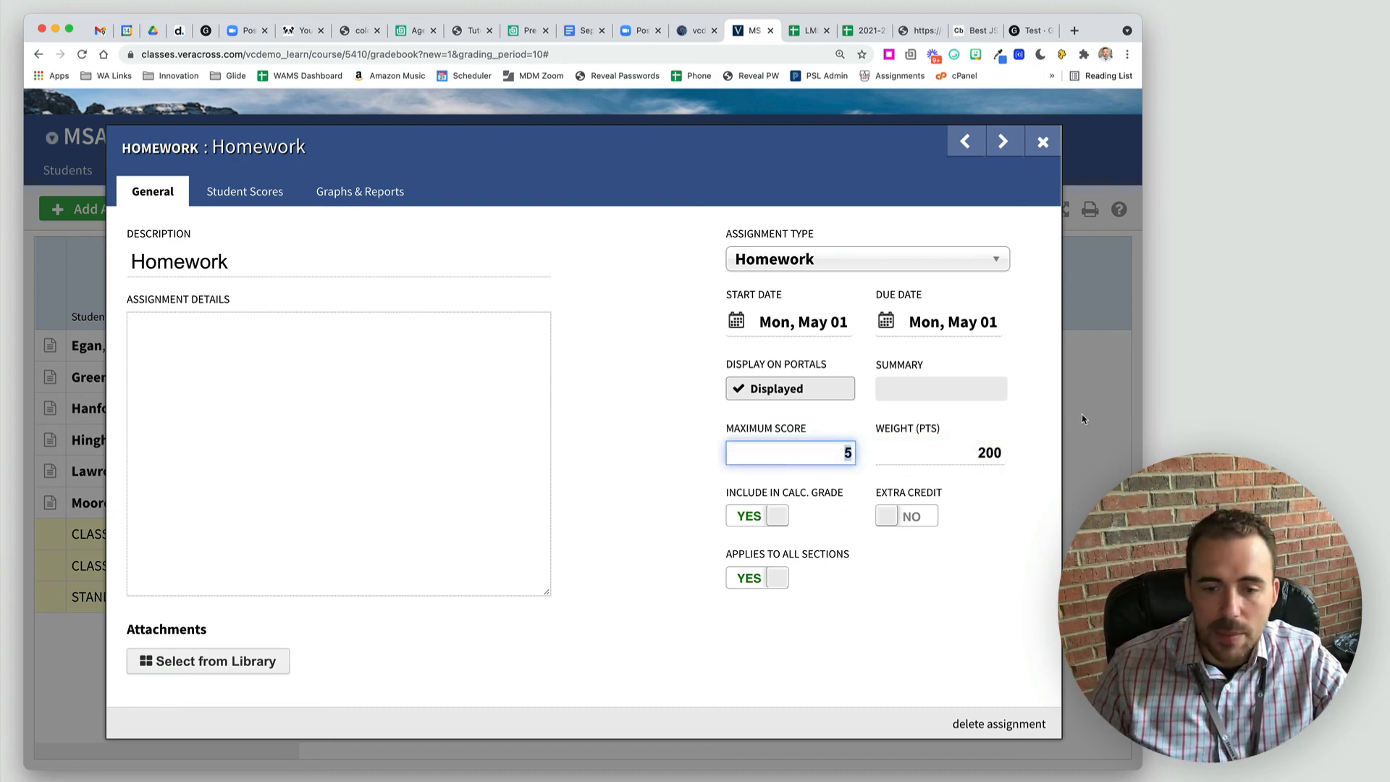
key(Tab)
text(50)
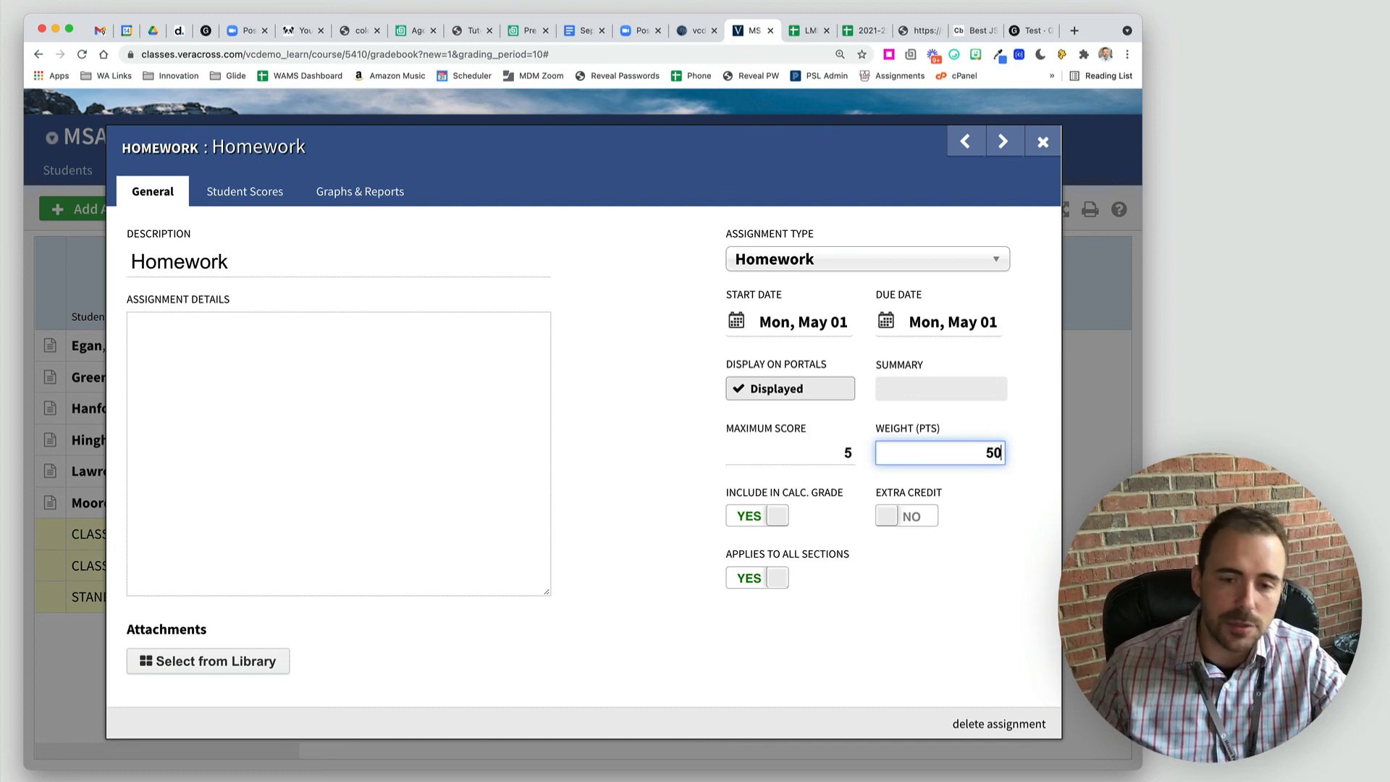
Set the Homework assignment's weight to 100 points and close its details to return to the scores grid
drag(976, 457, 1028, 463)
text(100)
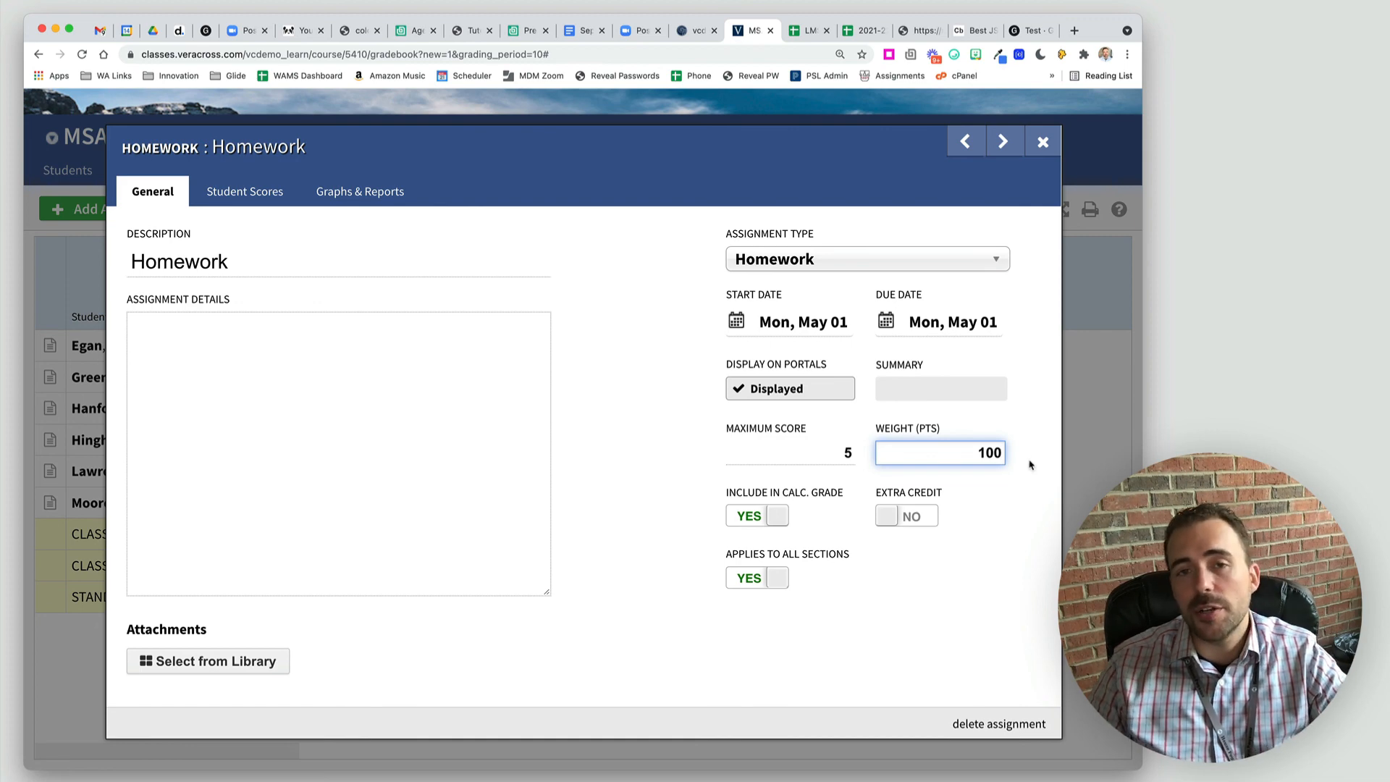
drag(950, 458, 1067, 462)
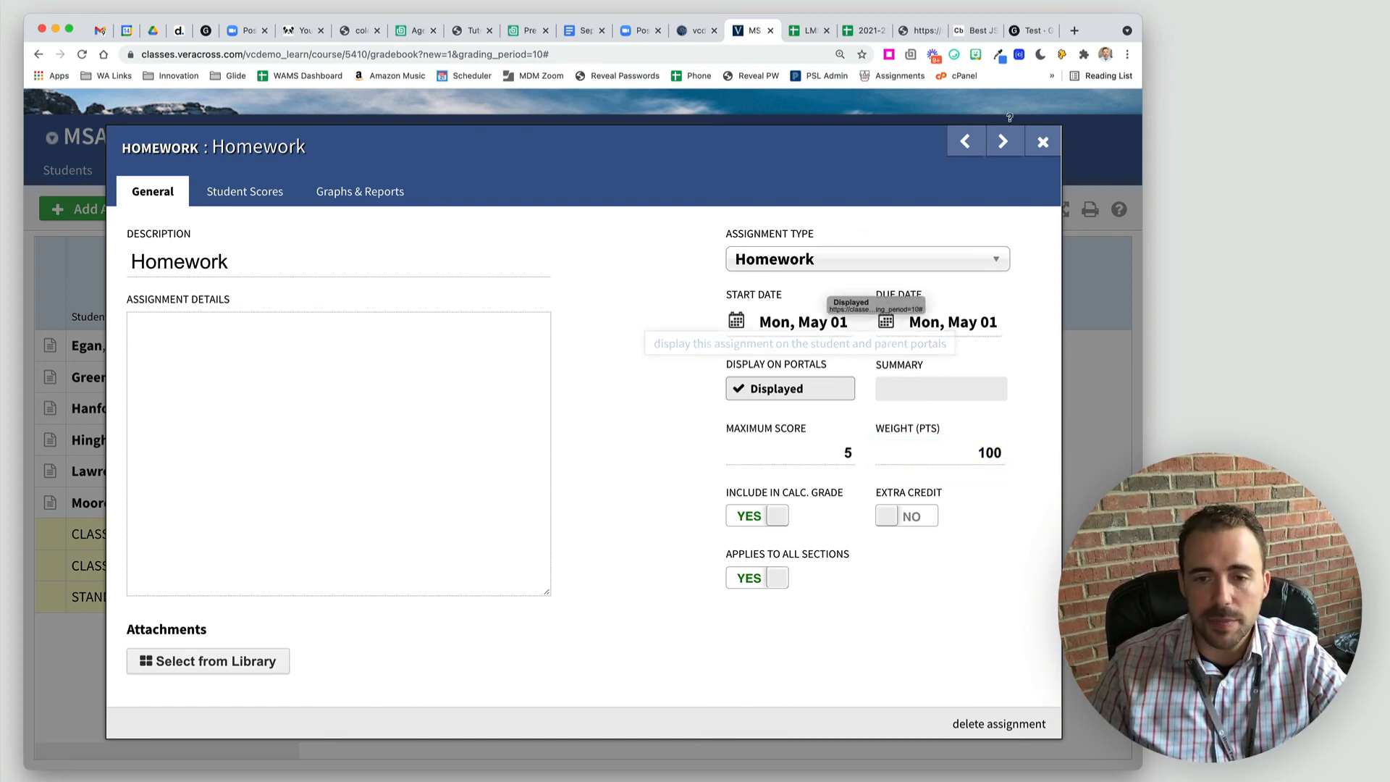
click(1044, 143)
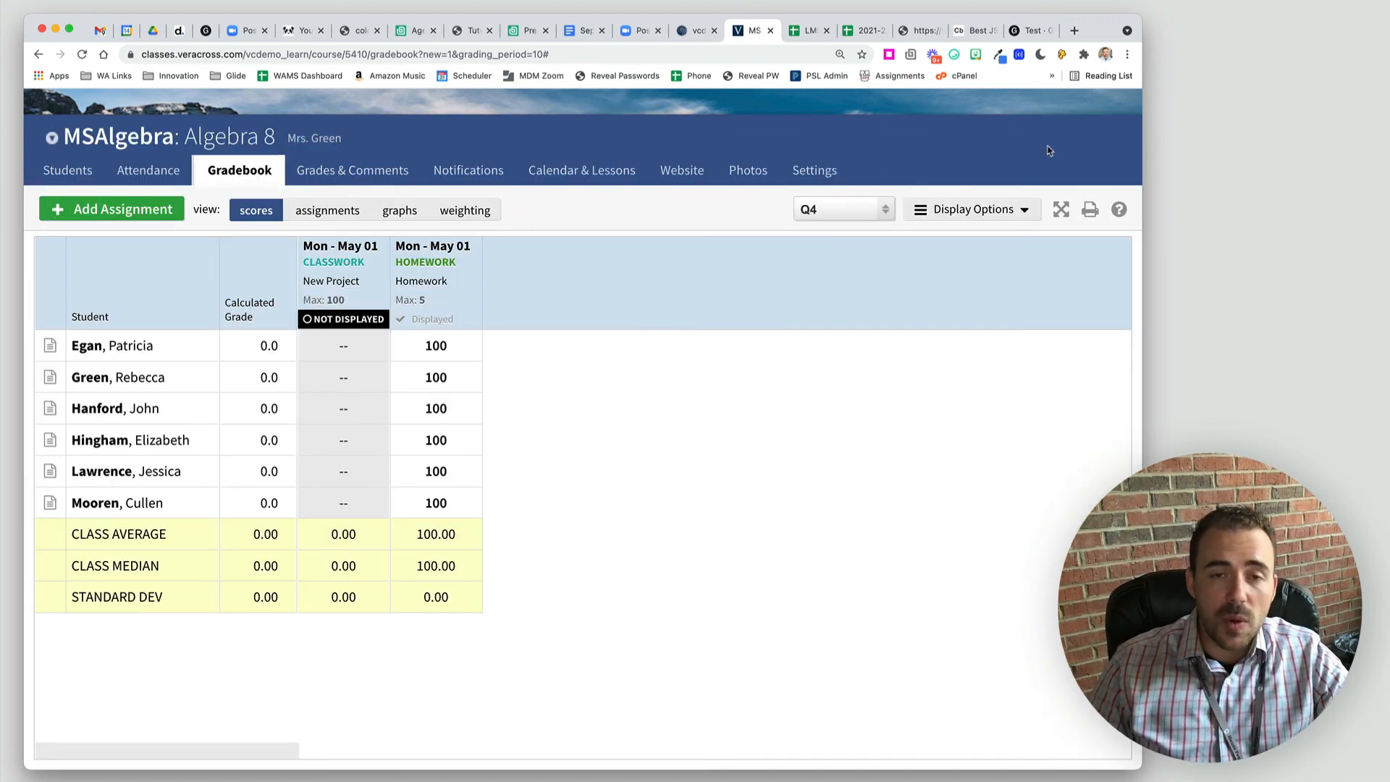